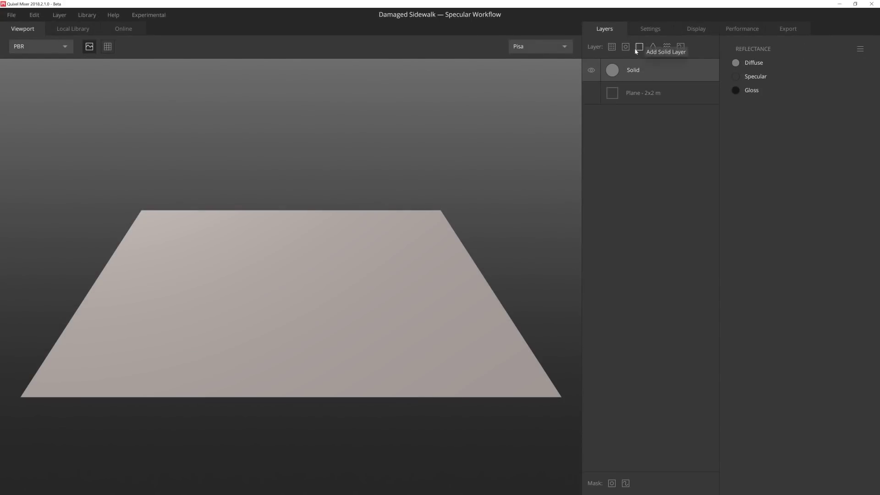
Add Concrete Plain Tiles with Wrap 1 and Threshold 0.38, plus a diagonal copy rotated 0.5.
{"action": "left_click", "coordinate": [612, 47]}
{"action": "left_click", "coordinate": [389, 187]}
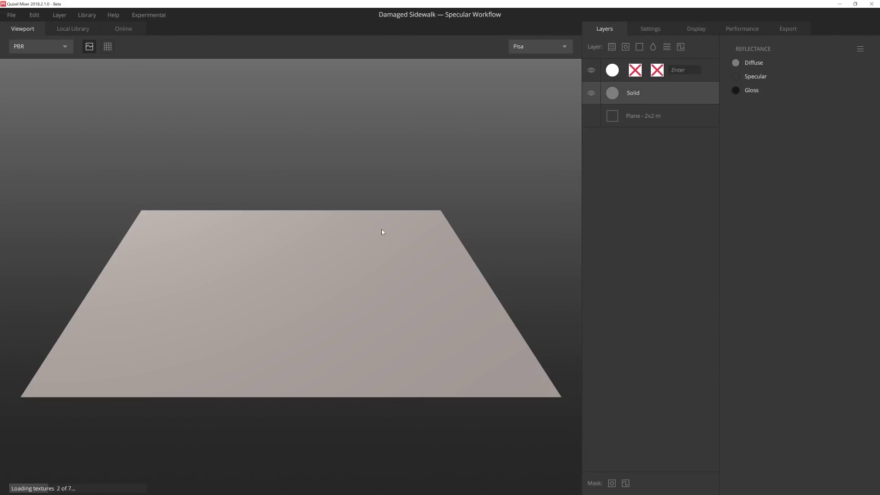
{"action": "left_click_drag", "start_coordinate": [381, 232], "coordinate": [378, 281]}
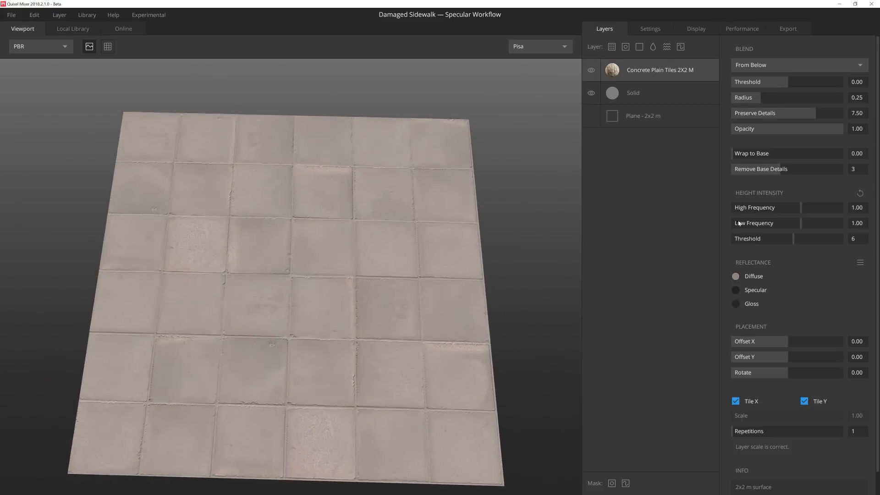
{"action": "left_click_drag", "start_coordinate": [753, 155], "coordinate": [843, 154]}
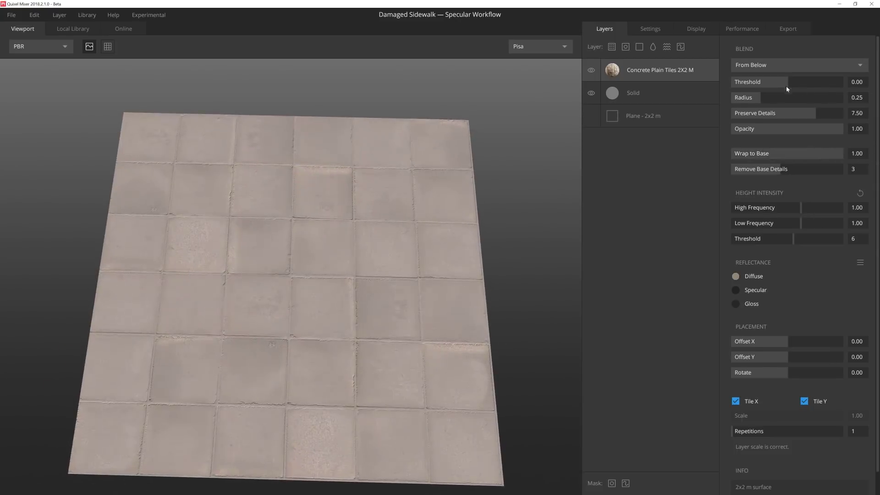
{"action": "left_click_drag", "start_coordinate": [787, 81], "coordinate": [798, 81]}
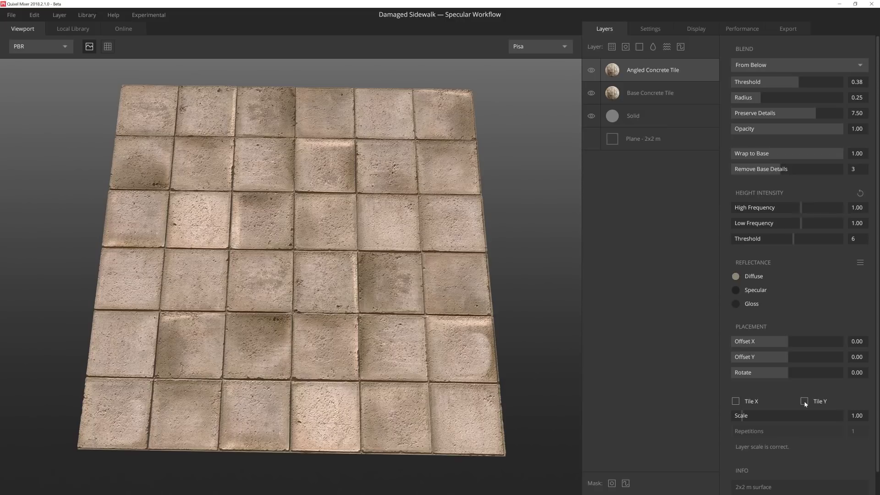
{"action": "left_click_drag", "start_coordinate": [788, 374], "coordinate": [799, 367]}
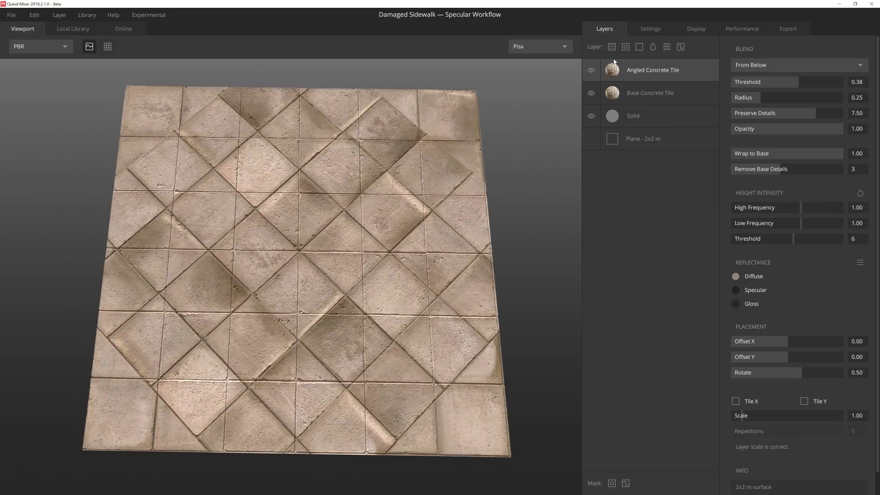
Add a paint mask to the Angled Concrete Tile layer and choose the Square brush.
{"action": "left_click", "coordinate": [626, 483]}
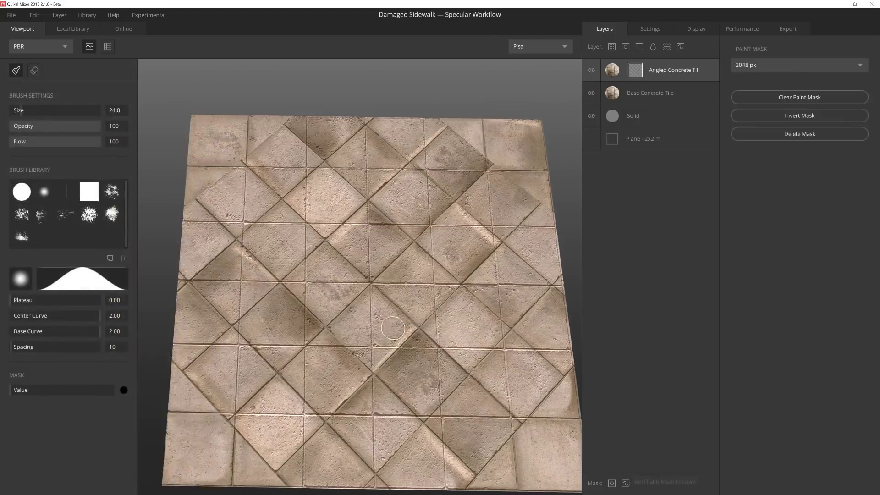
{"action": "left_click", "coordinate": [89, 192]}
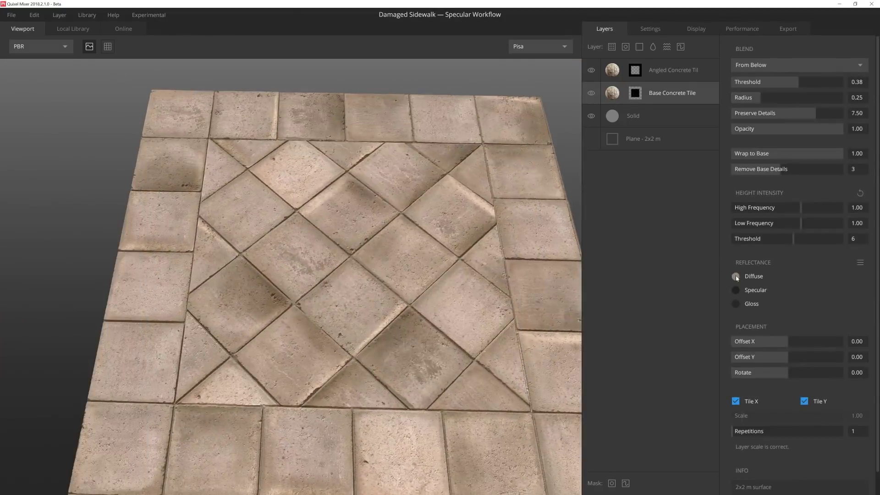
Tint the Base and Angled Concrete Tile diffuse colours to grey hex 666666.
{"action": "left_click_drag", "start_coordinate": [455, 228], "coordinate": [423, 245]}
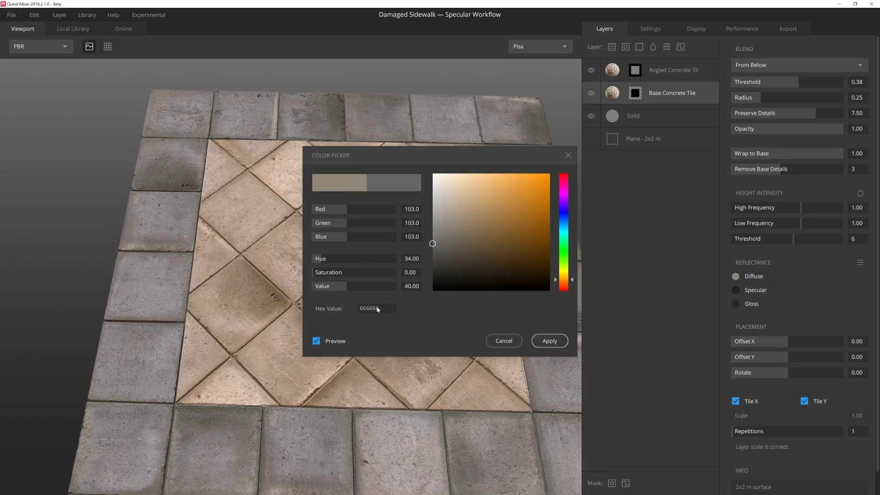
{"action": "left_click", "coordinate": [548, 341]}
{"action": "key", "text": "Up"}
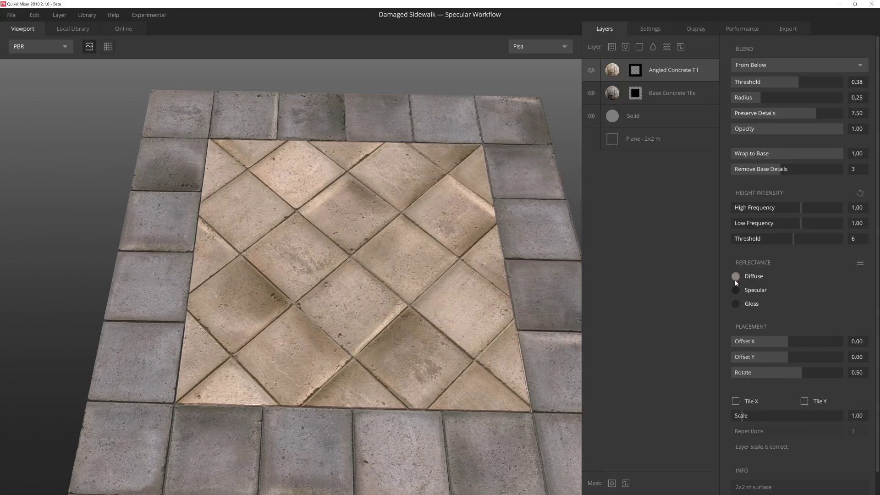
{"action": "left_click", "coordinate": [735, 276]}
{"action": "type", "text": "666666"}
{"action": "left_click", "coordinate": [563, 342]}
{"action": "left_click_drag", "start_coordinate": [426, 289], "coordinate": [394, 276]}
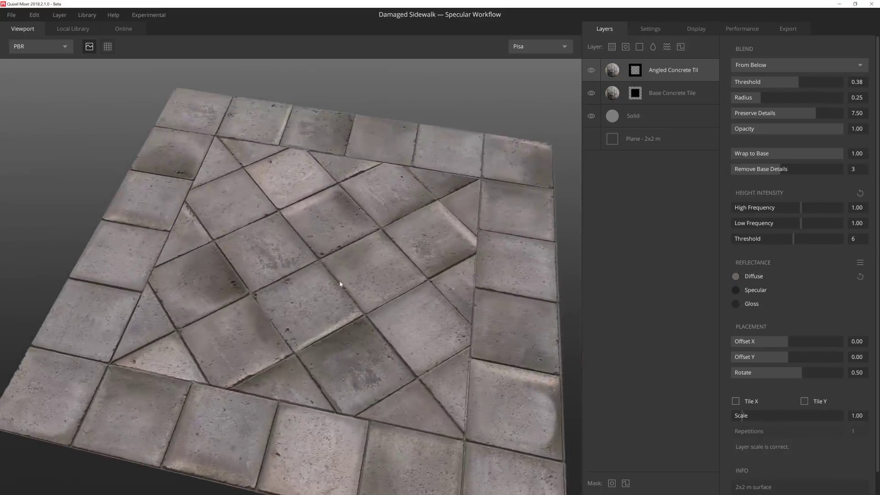
{"action": "mouse_move", "coordinate": [339, 287]}
{"action": "left_mouse_down"}
{"action": "mouse_move", "coordinate": [381, 320]}
{"action": "mouse_move", "coordinate": [393, 280]}
{"action": "mouse_move", "coordinate": [386, 330]}
{"action": "left_mouse_up"}
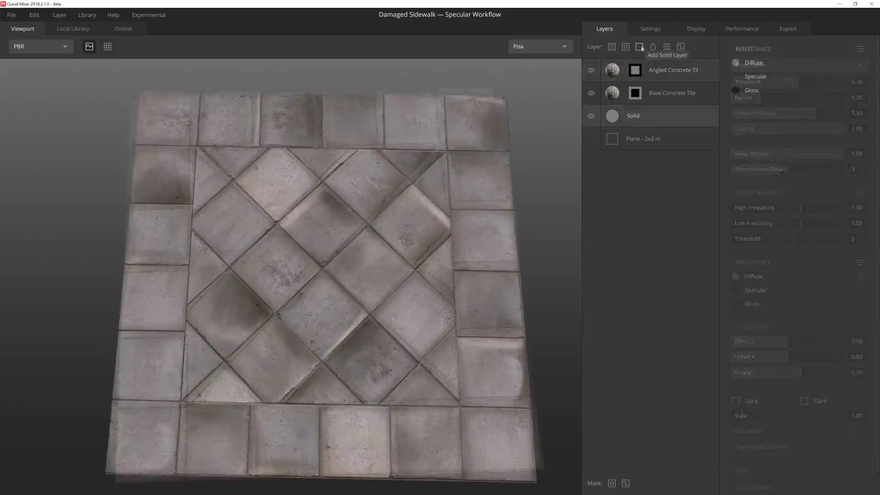
Add a Height Variation paint layer on the Displacement channel with displacement 2.
{"action": "left_click", "coordinate": [680, 47]}
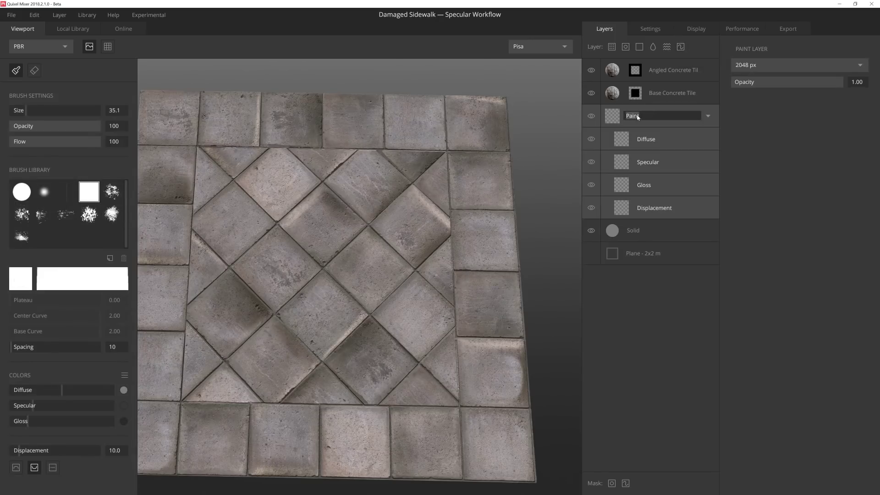
{"action": "left_click", "coordinate": [649, 215]}
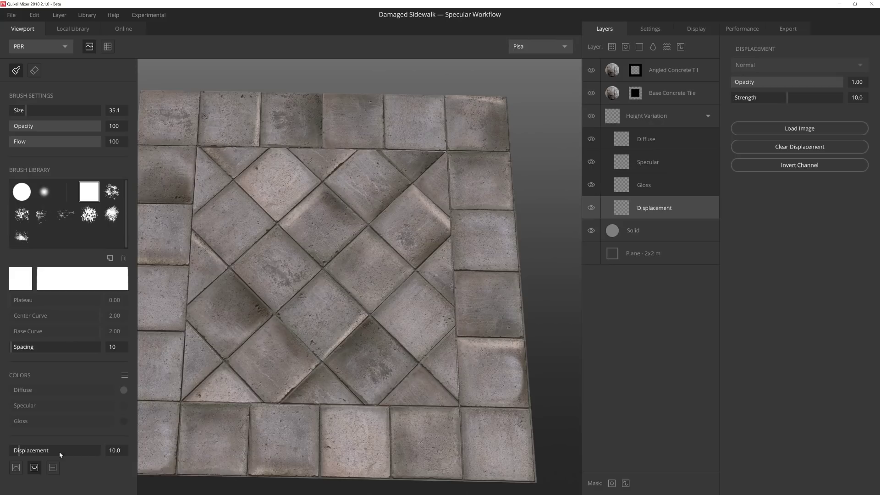
{"action": "type", "text": "2"}
{"action": "key", "text": "Return"}
{"action": "scroll", "coordinate": [281, 317], "scroll_direction": "up", "scroll_amount": 5}
{"action": "scroll", "coordinate": [320, 243], "scroll_direction": "up", "scroll_amount": 5}
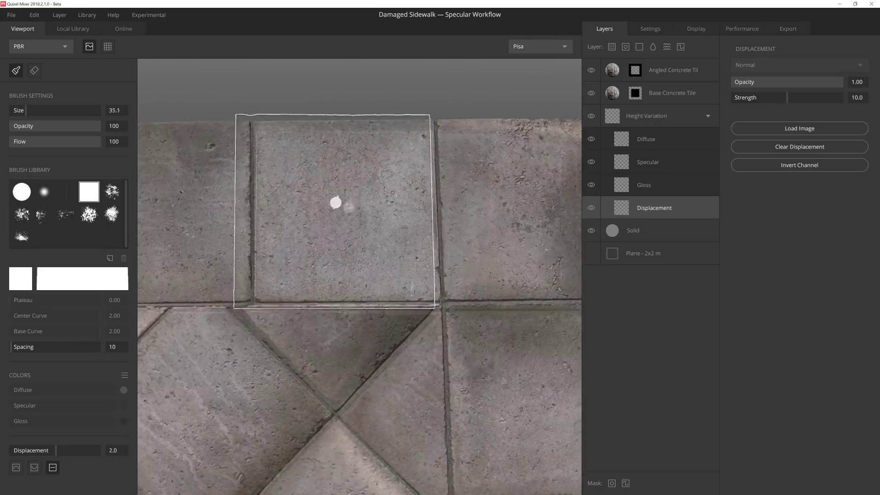
Stamp several individual tiles raised with the Square brush at displacement 2.
{"action": "left_click", "coordinate": [348, 209]}
{"action": "mouse_move", "coordinate": [348, 209]}
{"action": "left_mouse_down", "text": "alt"}
{"action": "mouse_move", "coordinate": [376, 295]}
{"action": "mouse_move", "coordinate": [372, 221]}
{"action": "mouse_move", "coordinate": [364, 273]}
{"action": "mouse_move", "coordinate": [419, 252]}
{"action": "mouse_move", "coordinate": [330, 159]}
{"action": "mouse_move", "coordinate": [355, 151]}
{"action": "mouse_move", "coordinate": [293, 330]}
{"action": "left_mouse_up", "text": "alt"}
{"action": "left_click", "coordinate": [51, 200]}
{"action": "scroll", "coordinate": [407, 259], "scroll_direction": "down", "scroll_amount": 2}
{"action": "left_click", "coordinate": [89, 192]}
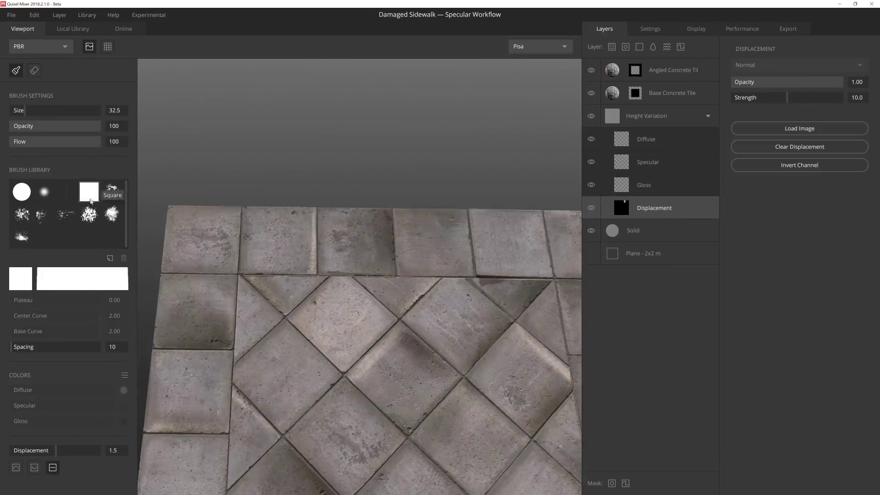
{"action": "left_click", "coordinate": [121, 452]}
{"action": "type", "text": "2"}
{"action": "key", "text": "Return"}
{"action": "scroll", "coordinate": [309, 295], "scroll_direction": "up", "scroll_amount": 3}
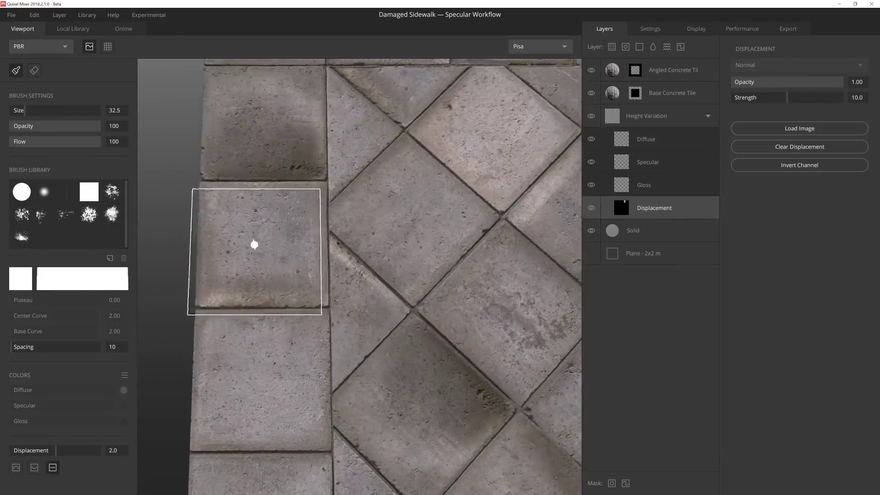
{"action": "left_click_drag", "start_coordinate": [261, 237], "coordinate": [280, 294], "text": "alt"}
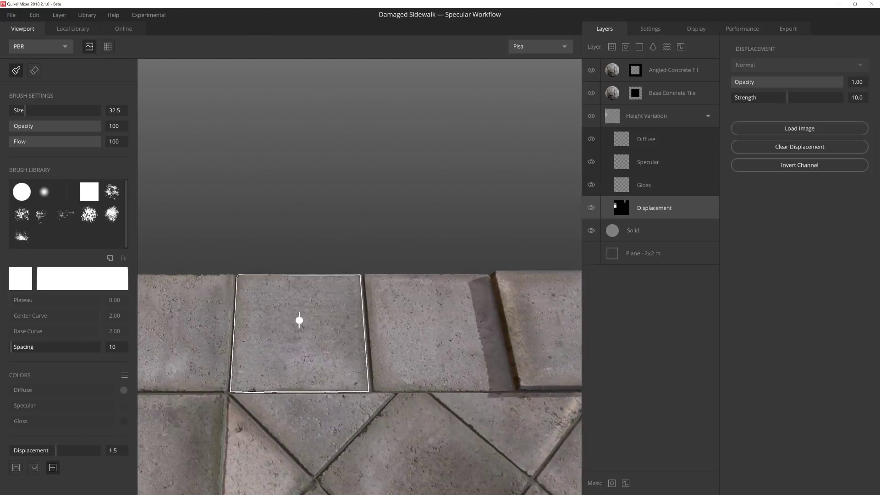
{"action": "mouse_move", "coordinate": [461, 275]}
{"action": "left_mouse_down", "text": "alt"}
{"action": "mouse_move", "coordinate": [261, 275]}
{"action": "mouse_move", "coordinate": [315, 228]}
{"action": "left_mouse_up", "text": "alt"}
{"action": "key", "text": "e"}
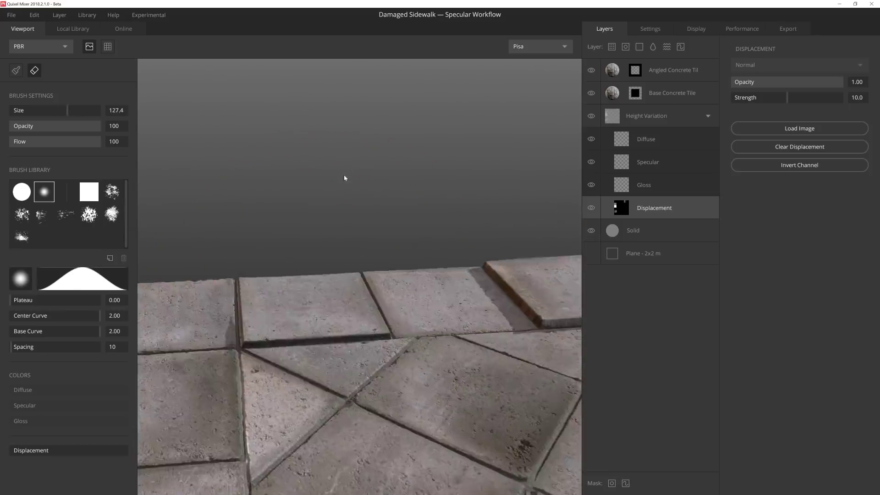
Vary tile heights with the Square brush at displacement 0.5.
{"action": "left_click", "coordinate": [89, 195]}
{"action": "mouse_move", "coordinate": [298, 294]}
{"action": "left_mouse_down", "text": "alt"}
{"action": "mouse_move", "coordinate": [359, 326]}
{"action": "mouse_move", "coordinate": [322, 342]}
{"action": "mouse_move", "coordinate": [273, 253]}
{"action": "left_mouse_up", "text": "alt"}
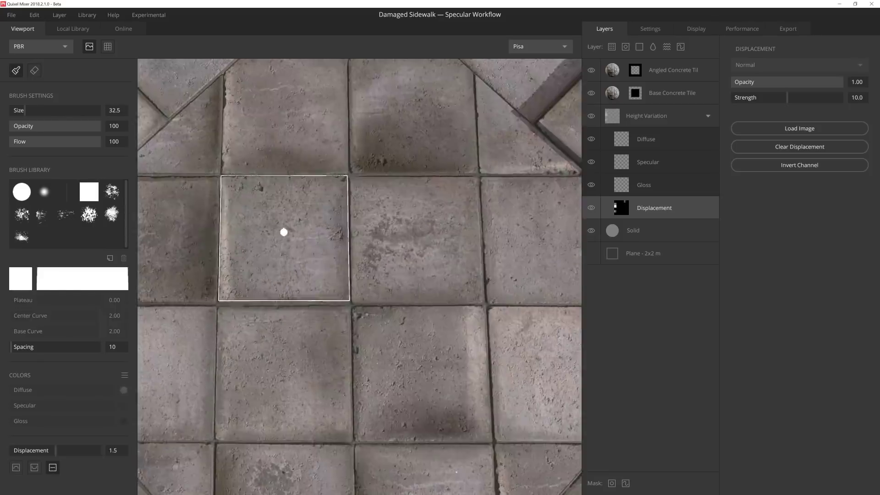
{"action": "scroll", "coordinate": [283, 232], "scroll_direction": "down", "scroll_amount": 5}
{"action": "scroll", "coordinate": [330, 310], "scroll_direction": "up", "scroll_amount": 5}
{"action": "left_click_drag", "start_coordinate": [329, 310], "coordinate": [353, 186], "text": "alt"}
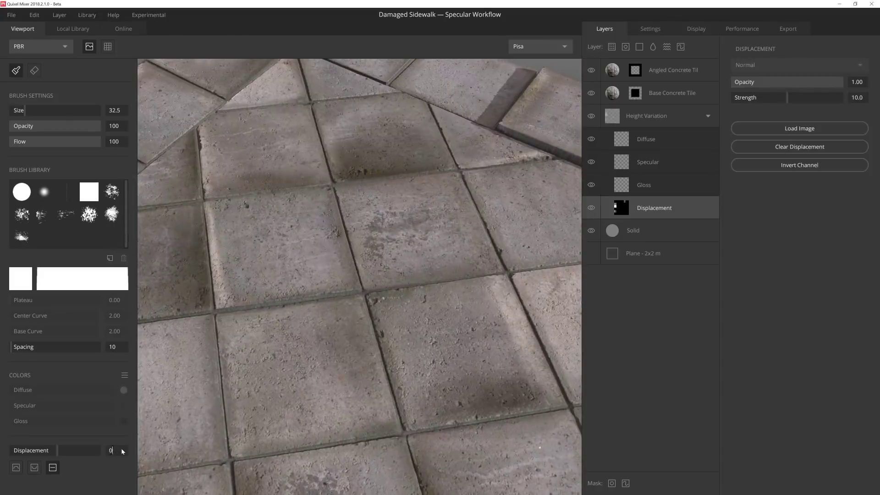
{"action": "type", "text": ".5"}
{"action": "key", "text": "Return"}
{"action": "left_click_drag", "start_coordinate": [287, 302], "coordinate": [403, 222], "text": "alt"}
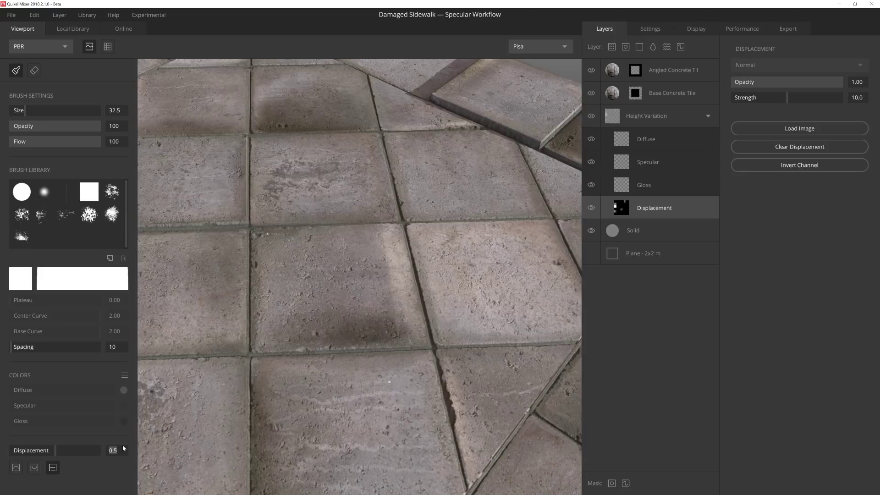
{"action": "mouse_move", "coordinate": [294, 357]}
{"action": "left_mouse_down", "text": "alt"}
{"action": "mouse_move", "coordinate": [367, 334]}
{"action": "mouse_move", "coordinate": [400, 288]}
{"action": "mouse_move", "coordinate": [318, 267]}
{"action": "mouse_move", "coordinate": [327, 240]}
{"action": "mouse_move", "coordinate": [188, 119]}
{"action": "mouse_move", "coordinate": [355, 194]}
{"action": "left_mouse_up", "text": "alt"}
{"action": "key", "text": "e"}
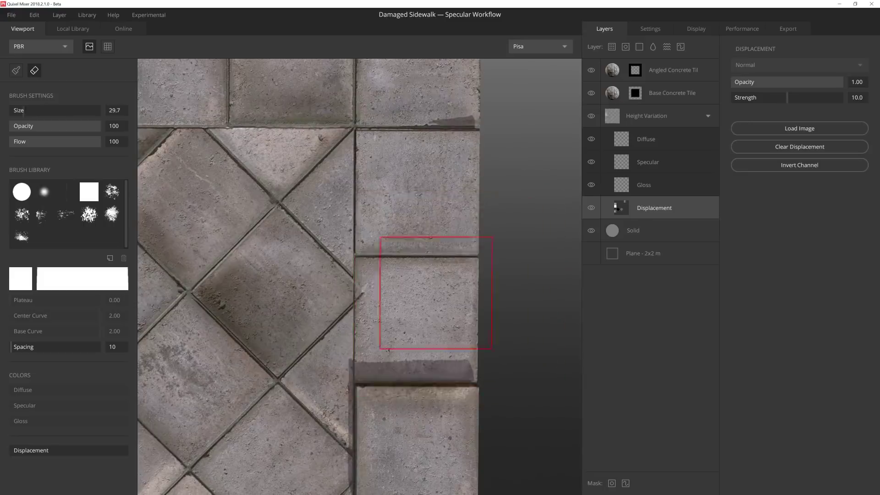
{"action": "mouse_move", "coordinate": [393, 309]}
{"action": "left_mouse_down", "text": "alt"}
{"action": "mouse_move", "coordinate": [540, 180]}
{"action": "mouse_move", "coordinate": [393, 269]}
{"action": "mouse_move", "coordinate": [348, 257]}
{"action": "mouse_move", "coordinate": [390, 251]}
{"action": "left_mouse_up", "text": "alt"}
Sink the centre tile into a stepped recess with displacement -3.0.
{"action": "key", "text": "b"}
{"action": "scroll", "coordinate": [356, 275], "scroll_direction": "down", "scroll_amount": 5}
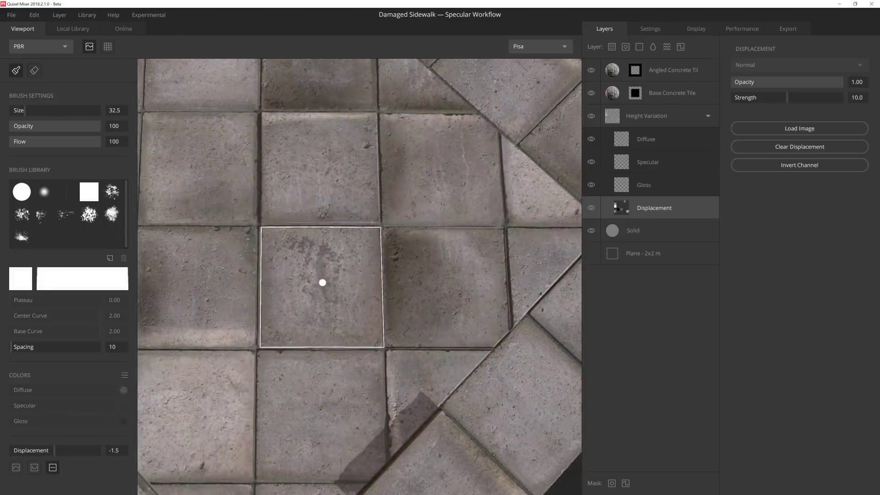
{"action": "left_click", "coordinate": [322, 281]}
{"action": "left_click_drag", "start_coordinate": [320, 281], "coordinate": [398, 271], "text": "alt"}
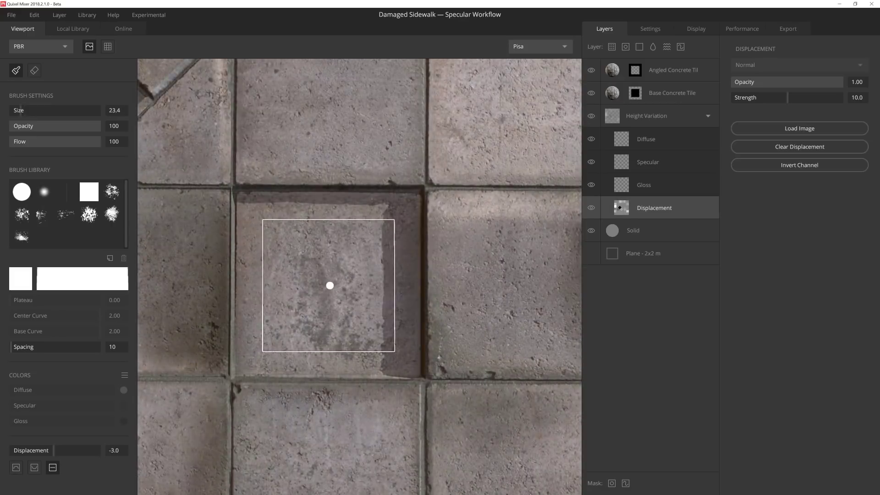
{"action": "left_click", "coordinate": [329, 285]}
{"action": "mouse_move", "coordinate": [329, 285]}
{"action": "left_mouse_down", "text": "alt"}
{"action": "mouse_move", "coordinate": [403, 255]}
{"action": "mouse_move", "coordinate": [417, 271]}
{"action": "mouse_move", "coordinate": [375, 272]}
{"action": "mouse_move", "coordinate": [403, 238]}
{"action": "left_mouse_up", "text": "alt"}
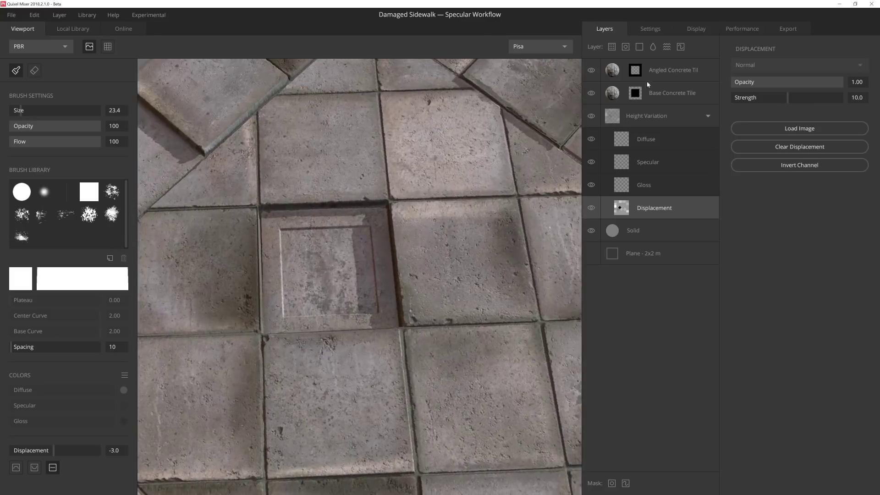
Add the Square Rusty Drain decal, rotated 0.50 and scaled to 0.55.
{"action": "left_click", "coordinate": [658, 71]}
{"action": "left_click", "coordinate": [625, 51]}
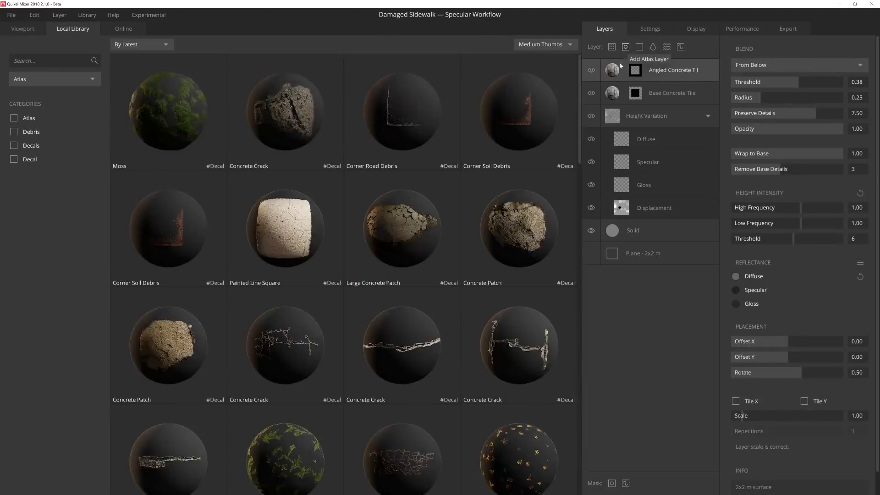
{"action": "scroll", "coordinate": [375, 267], "scroll_direction": "down", "scroll_amount": 10}
{"action": "left_click", "coordinate": [294, 267]}
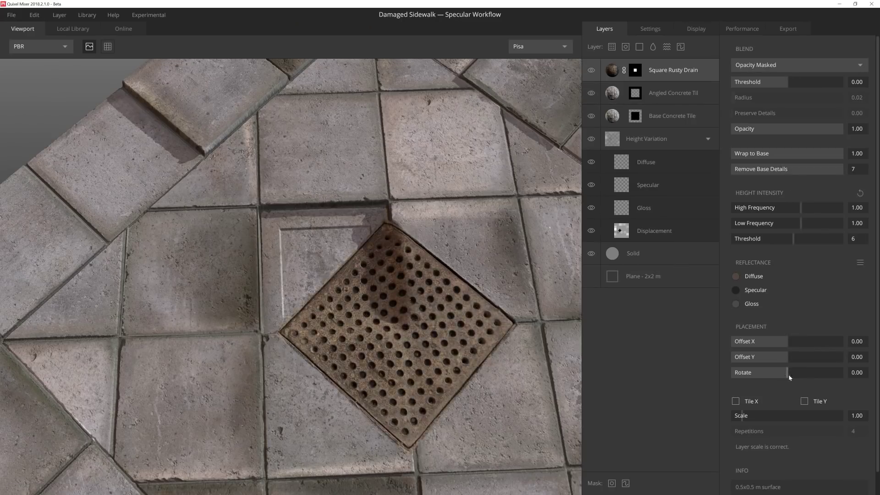
{"action": "left_click_drag", "start_coordinate": [789, 376], "coordinate": [782, 355]}
{"action": "left_click_drag", "start_coordinate": [742, 414], "coordinate": [740, 418]}
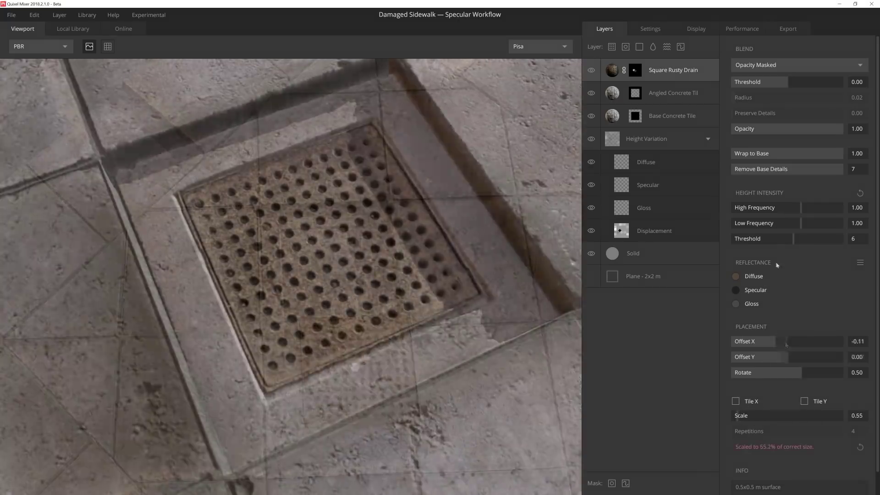
Give the drain a brown diffuse colour and a lighter grey gloss.
{"action": "left_click", "coordinate": [735, 277]}
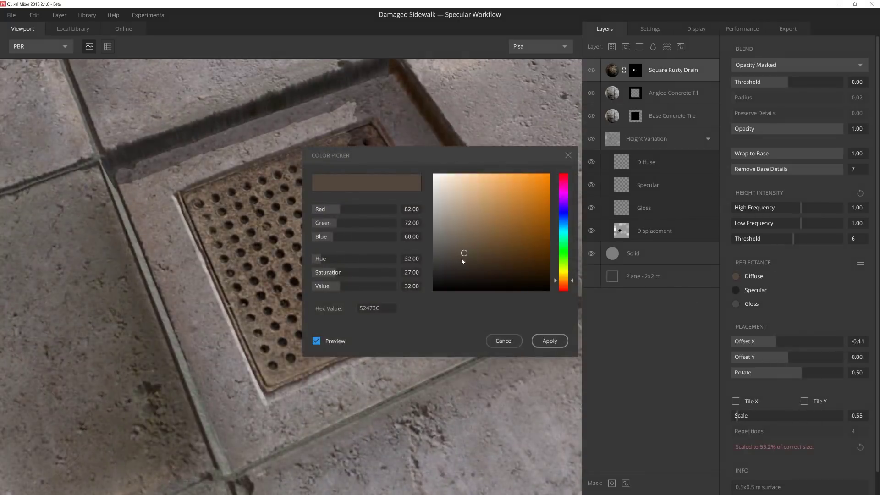
{"action": "left_click", "coordinate": [549, 340]}
{"action": "left_click", "coordinate": [735, 303]}
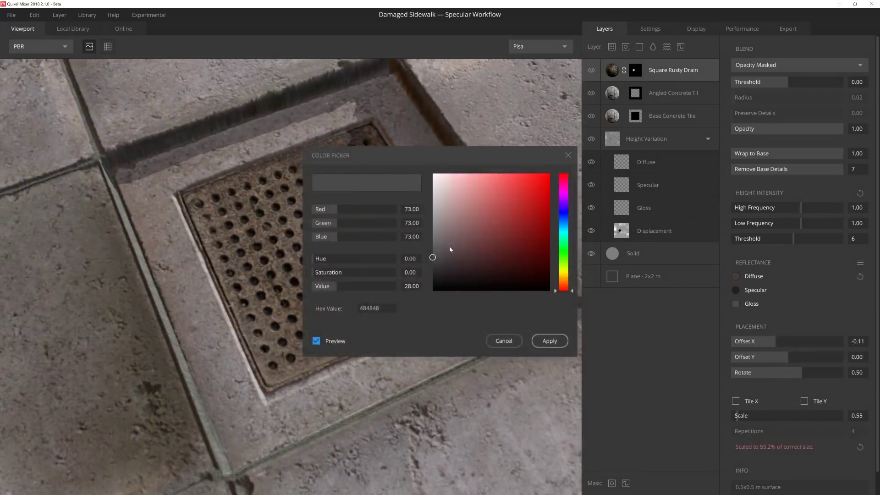
{"action": "left_click_drag", "start_coordinate": [450, 249], "coordinate": [431, 239]}
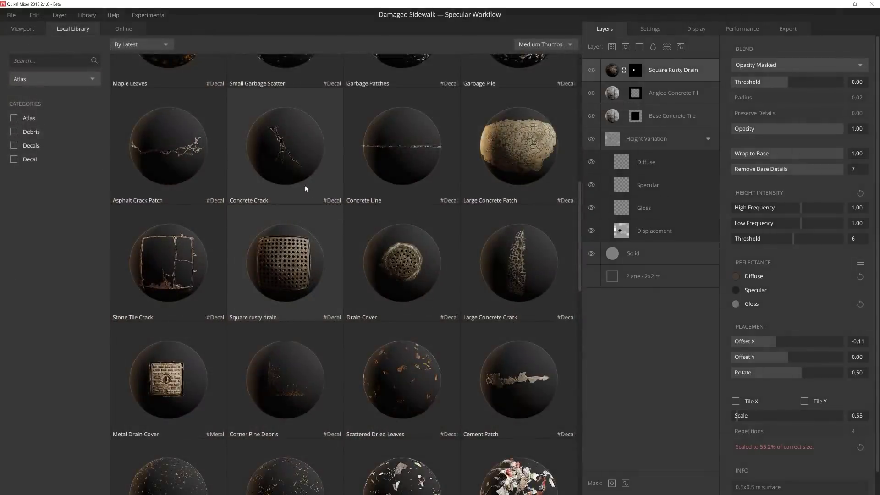
Add the Stone Tile Crack decal with Rotate 0.50, Offset X 0.12 and Scale 0.83.
{"action": "scroll", "coordinate": [243, 170], "scroll_direction": "down", "scroll_amount": 3}
{"action": "left_click", "coordinate": [252, 174]}
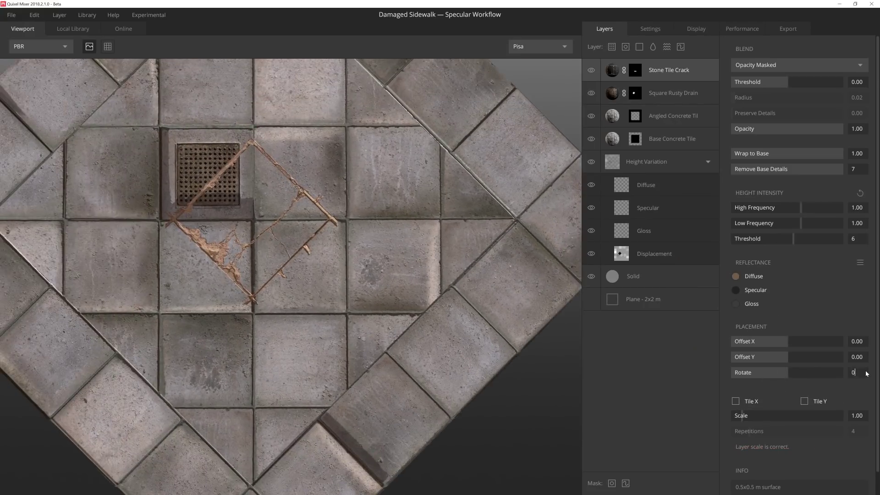
{"action": "key", "text": "Return"}
{"action": "scroll", "coordinate": [387, 315], "scroll_direction": "up", "scroll_amount": 3}
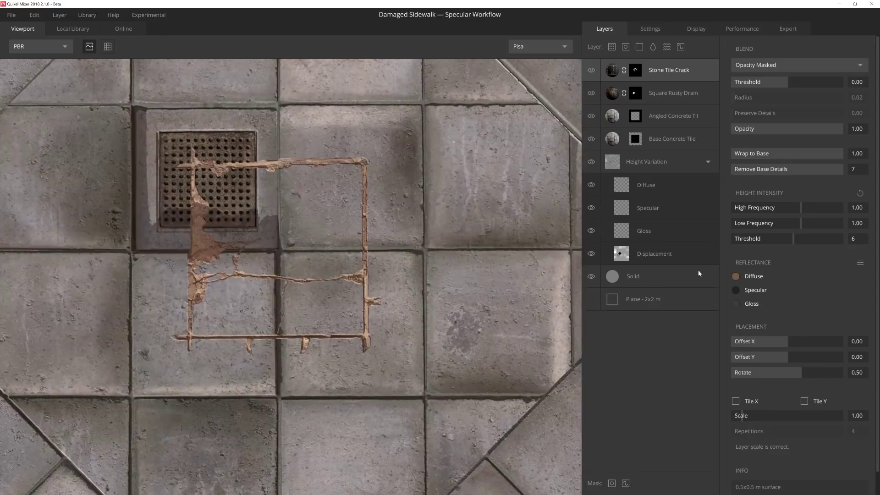
{"action": "left_click_drag", "start_coordinate": [779, 344], "coordinate": [801, 341]}
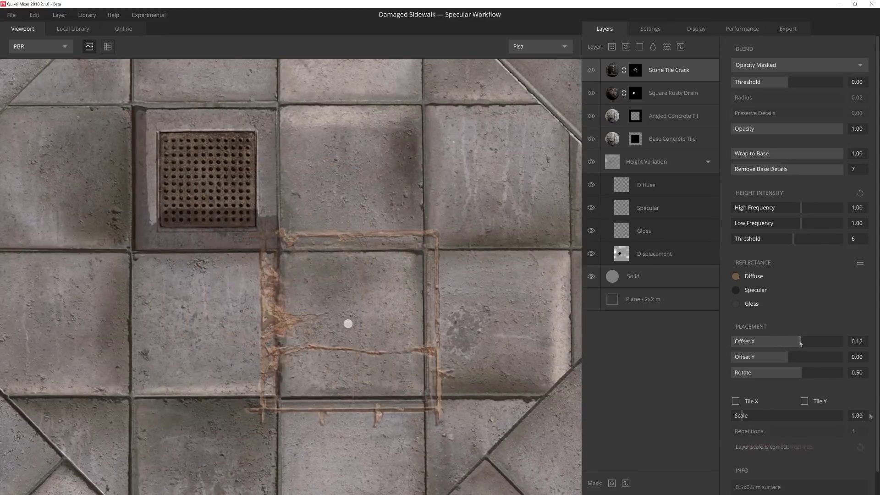
{"action": "left_click_drag", "start_coordinate": [788, 415], "coordinate": [870, 416]}
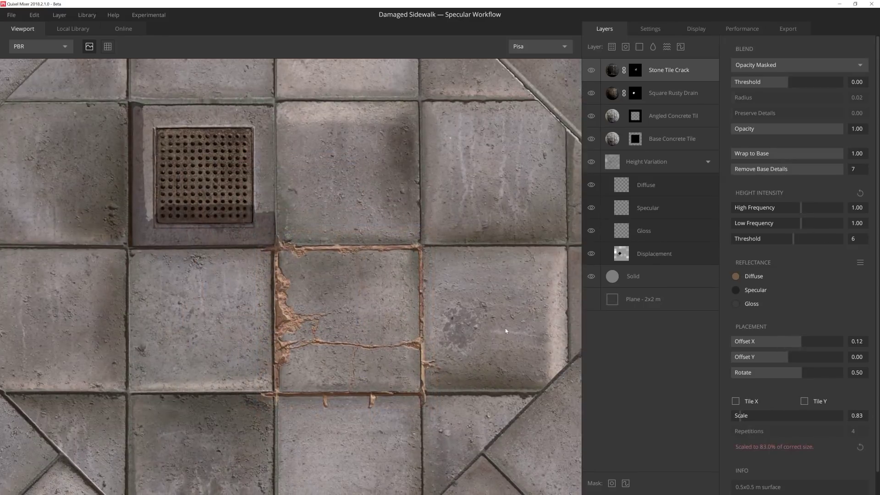
Darken the crack decal's diffuse colour to a dark grey.
{"action": "left_click", "coordinate": [735, 276]}
{"action": "left_click_drag", "start_coordinate": [479, 257], "coordinate": [448, 260]}
{"action": "left_click", "coordinate": [541, 339]}
{"action": "left_click_drag", "start_coordinate": [348, 239], "coordinate": [371, 292]}
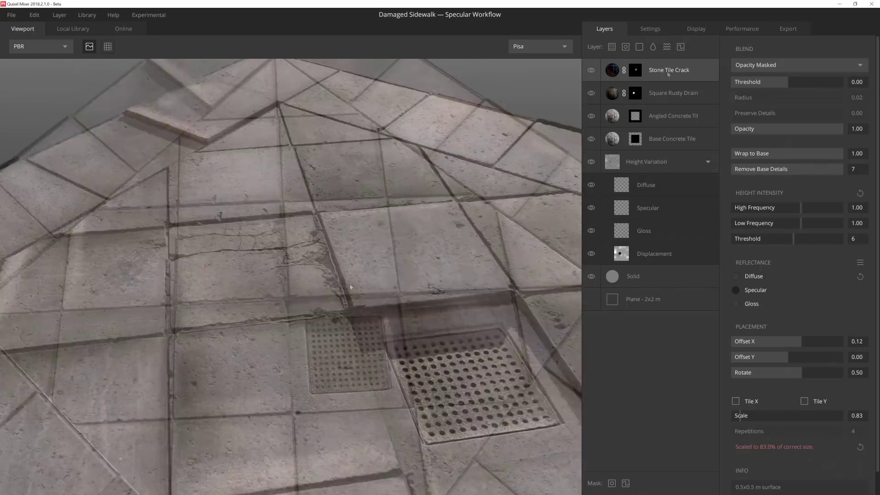
Slide the copied crack onto another tile, reset its rotation, and paint out its lower end.
{"action": "left_click_drag", "start_coordinate": [791, 359], "coordinate": [706, 379]}
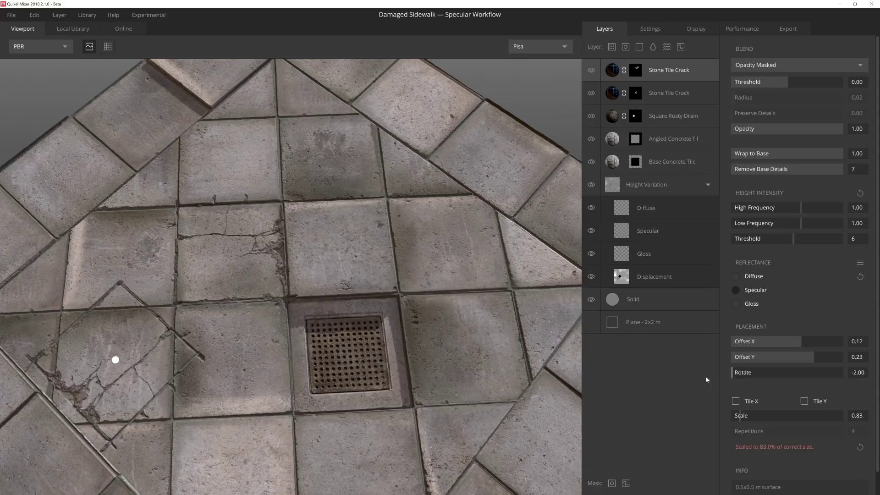
{"action": "double_click", "coordinate": [865, 372]}
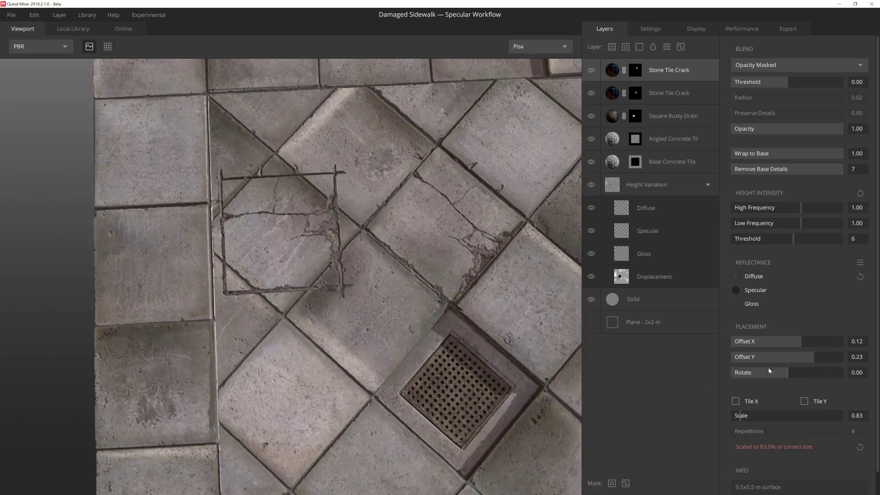
{"action": "mouse_move", "coordinate": [811, 359]}
{"action": "left_mouse_down"}
{"action": "mouse_move", "coordinate": [799, 360]}
{"action": "mouse_move", "coordinate": [829, 356]}
{"action": "left_mouse_up"}
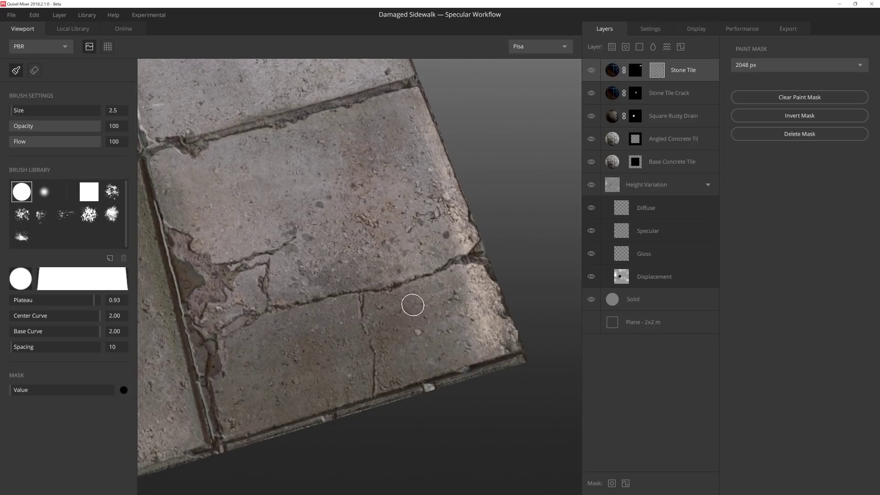
{"action": "left_click_drag", "start_coordinate": [376, 339], "coordinate": [372, 385]}
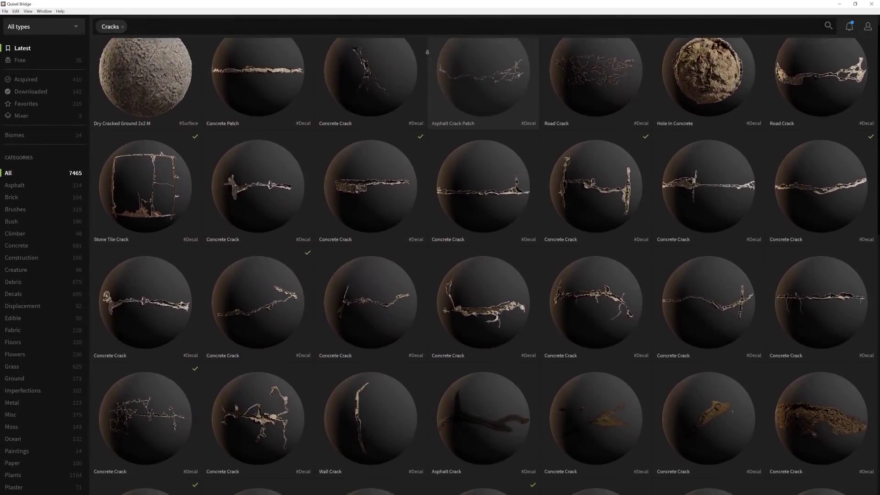
{"action": "scroll", "coordinate": [427, 51], "scroll_direction": "down", "scroll_amount": 1}
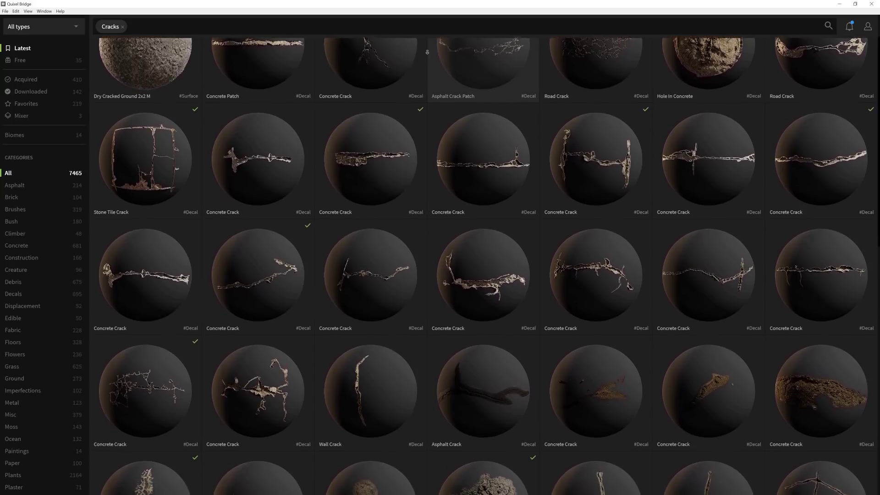
{"action": "scroll", "coordinate": [427, 51], "scroll_direction": "down", "scroll_amount": 1}
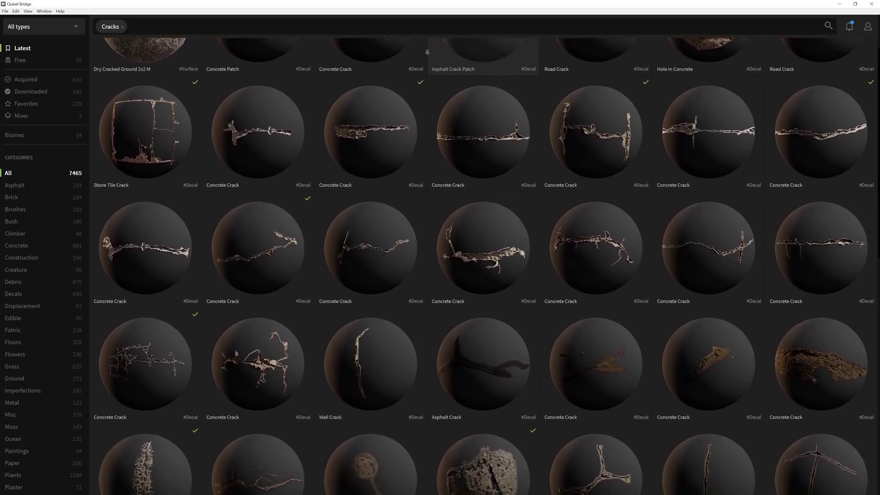
{"action": "scroll", "coordinate": [427, 52], "scroll_direction": "down", "scroll_amount": 1}
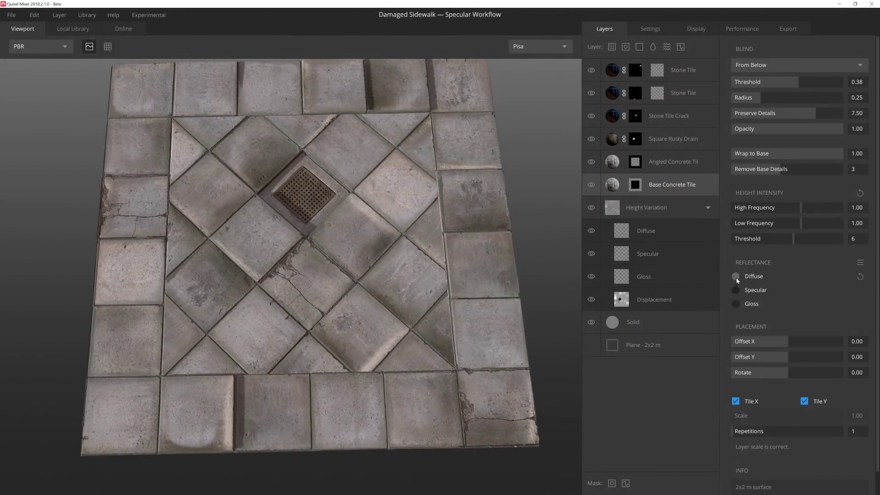
Change the Base Concrete Tile diffuse to a darker, warmer grey, hex 57534F.
{"action": "left_click", "coordinate": [736, 277]}
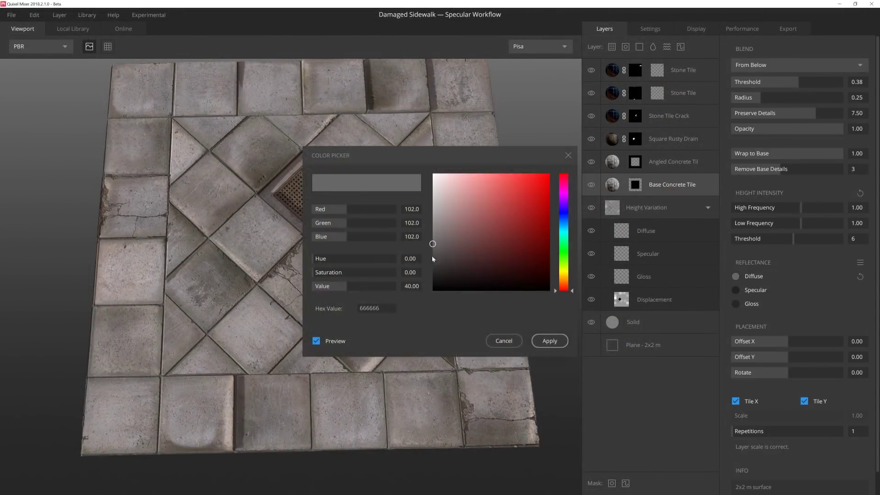
{"action": "left_click", "coordinate": [437, 252]}
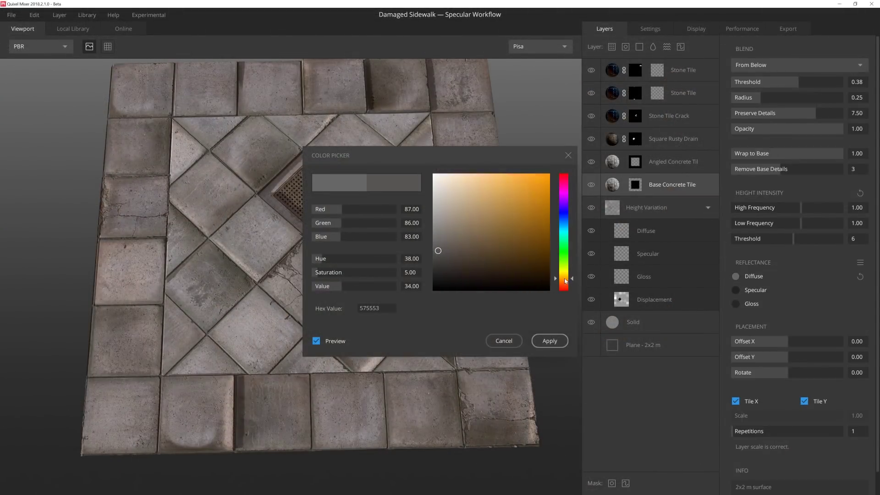
{"action": "left_click_drag", "start_coordinate": [566, 280], "coordinate": [565, 283]}
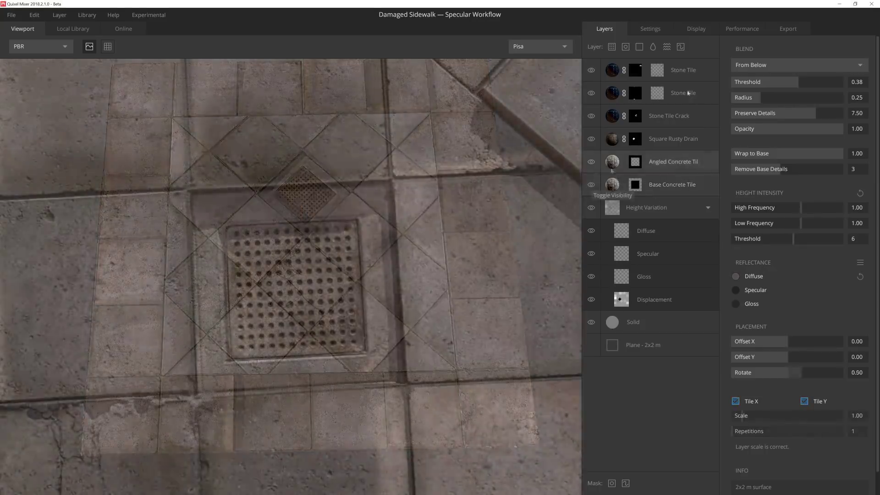
Place the Corner Soil Debris decal along the drain's border with flattened low-frequency height.
{"action": "left_click", "coordinate": [628, 48]}
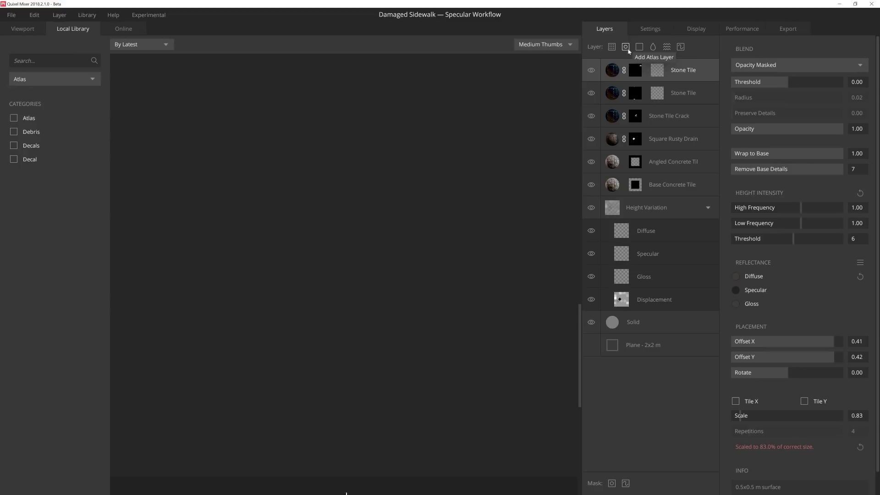
{"action": "scroll", "coordinate": [302, 211], "scroll_direction": "down", "scroll_amount": 15}
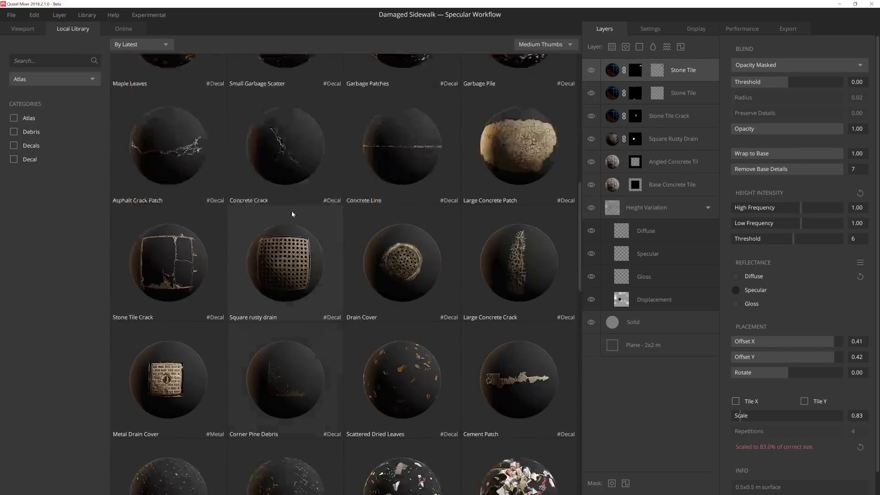
{"action": "left_click", "coordinate": [498, 128]}
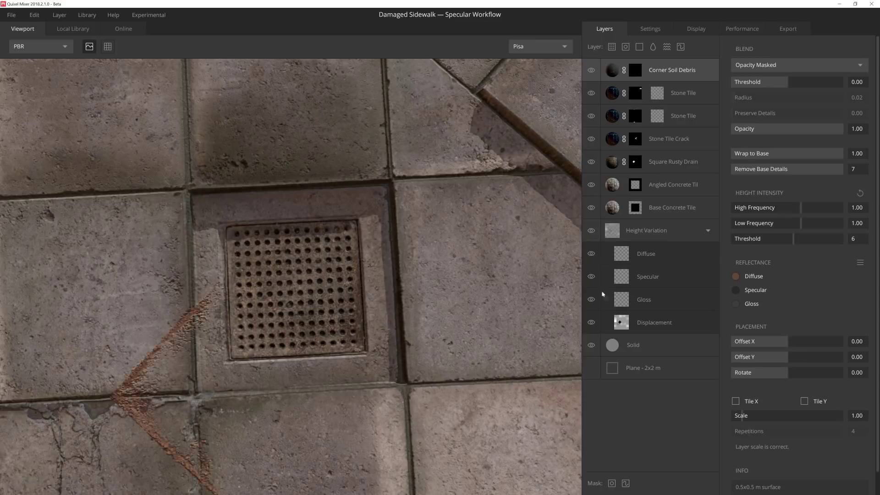
{"action": "middle_click_drag", "start_coordinate": [401, 301], "coordinate": [423, 279]}
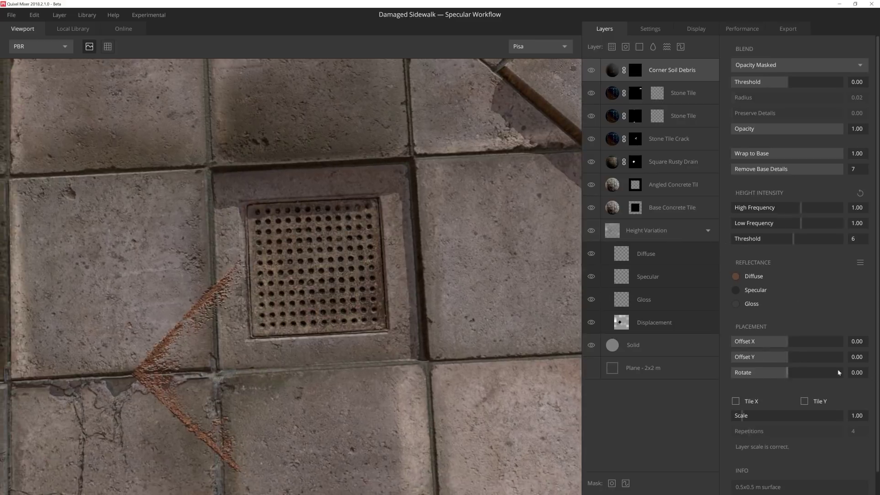
{"action": "left_click_drag", "start_coordinate": [786, 341], "coordinate": [774, 343]}
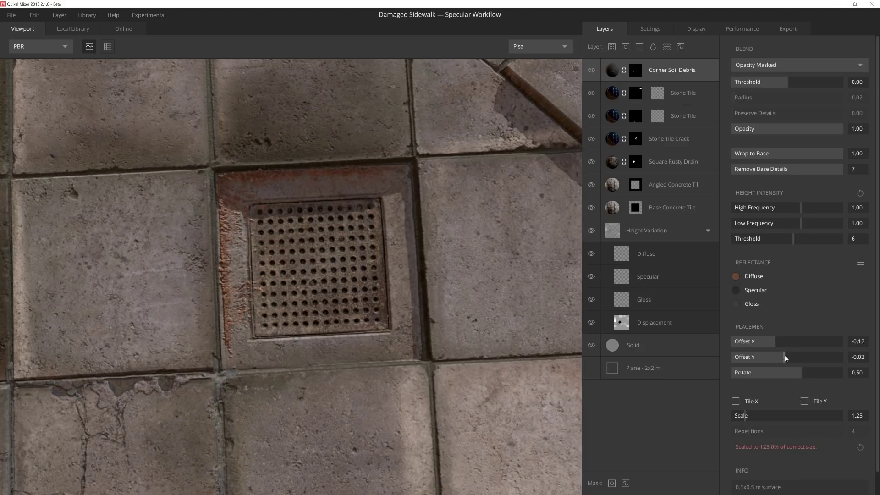
{"action": "left_click_drag", "start_coordinate": [784, 357], "coordinate": [784, 357]}
{"action": "left_click_drag", "start_coordinate": [458, 390], "coordinate": [485, 300]}
{"action": "left_click_drag", "start_coordinate": [800, 226], "coordinate": [786, 209]}
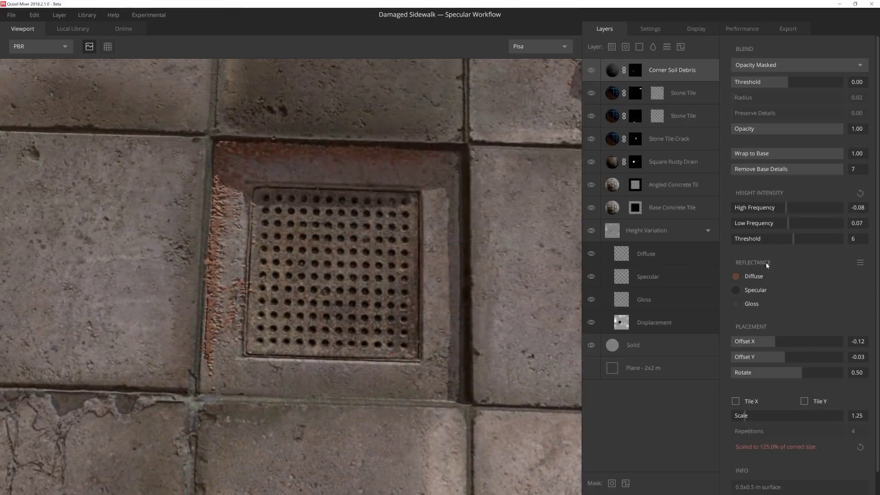
Colour the soil debris a dark brown.
{"action": "left_click", "coordinate": [735, 276]}
{"action": "left_click_drag", "start_coordinate": [456, 248], "coordinate": [456, 265]}
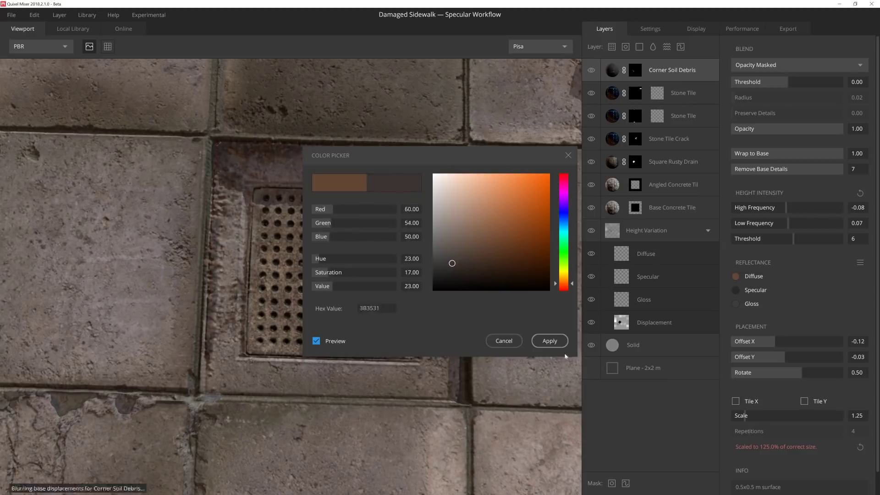
{"action": "left_click", "coordinate": [549, 340]}
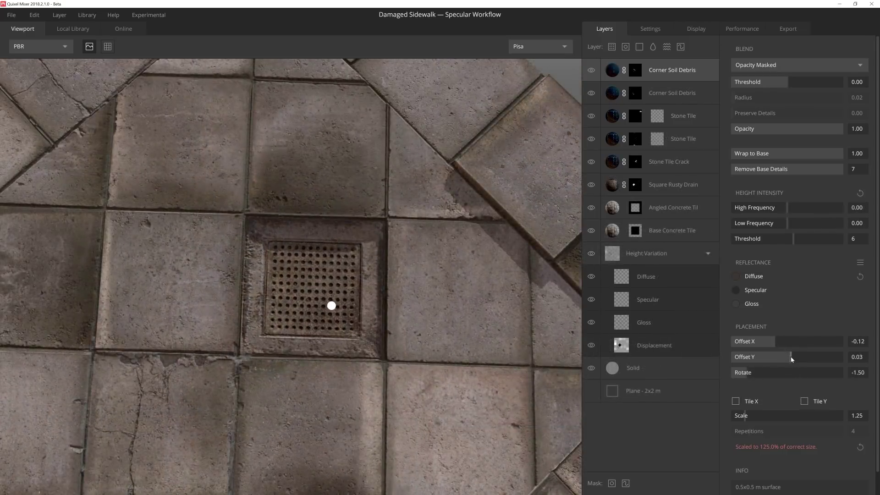
{"action": "left_click_drag", "start_coordinate": [383, 339], "coordinate": [255, 273]}
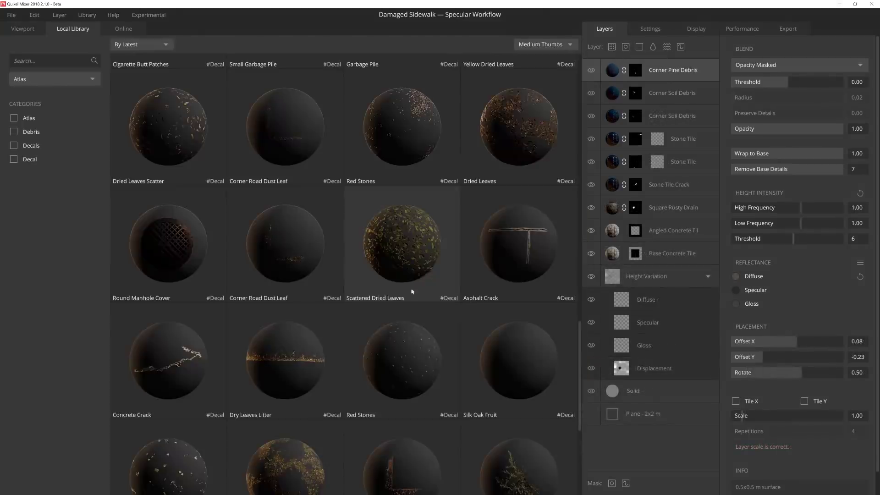
Add Dry Leaves Litter with Tile X off, rotated along the tile seams, in a darker colour.
{"action": "left_click", "coordinate": [272, 353]}
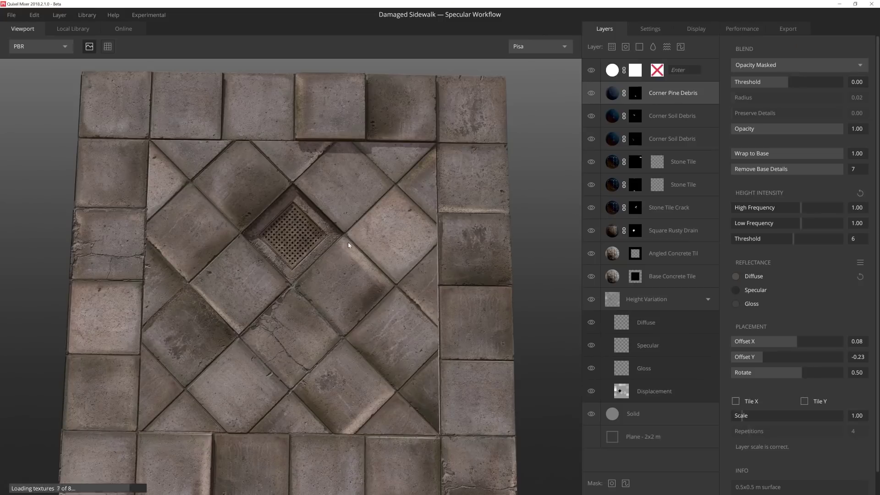
{"action": "left_click", "coordinate": [736, 402]}
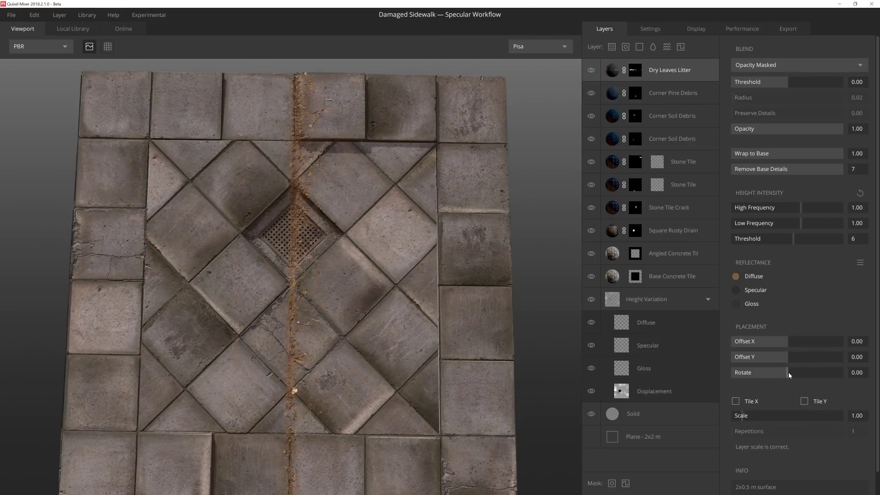
{"action": "left_click_drag", "start_coordinate": [788, 372], "coordinate": [750, 339]}
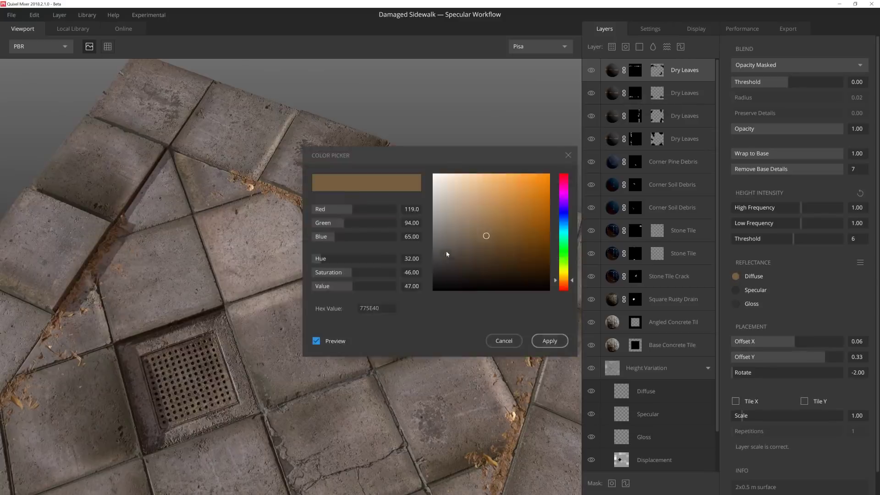
{"action": "left_click", "coordinate": [467, 252]}
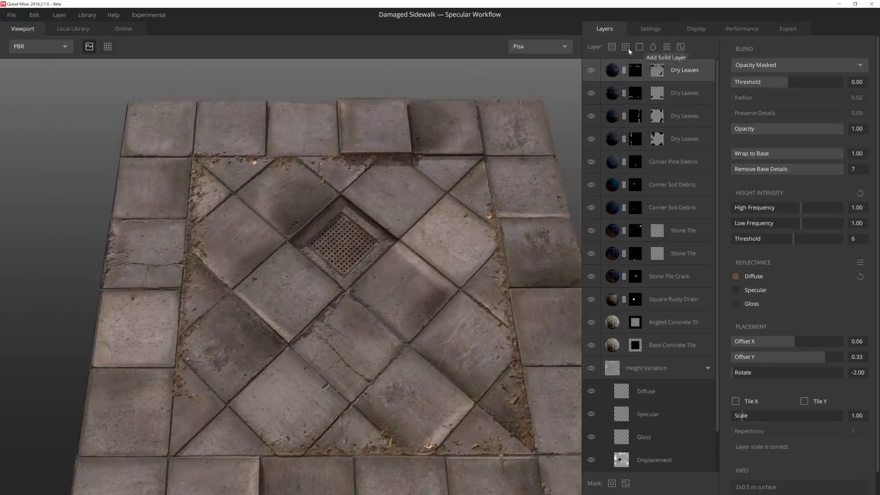
Add a Concrete Crack material layer and give it a darker colour.
{"action": "left_click", "coordinate": [626, 48]}
{"action": "left_click", "coordinate": [236, 377]}
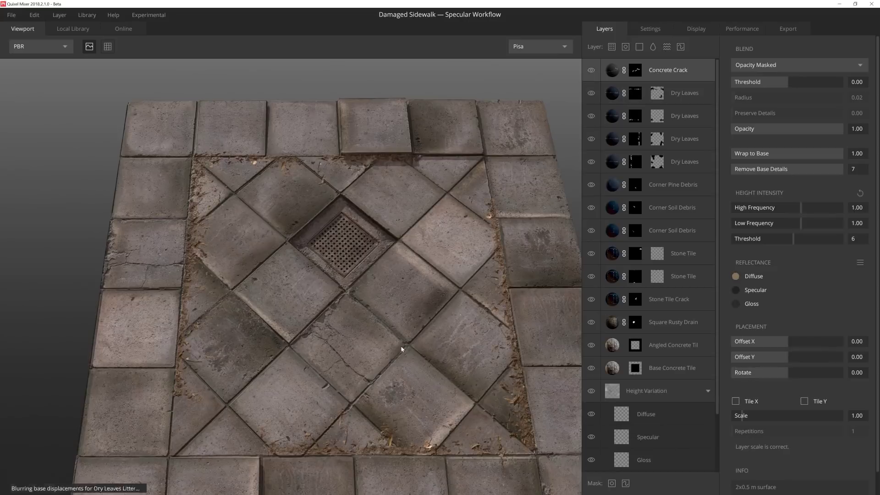
{"action": "left_click", "coordinate": [735, 276]}
{"action": "left_click_drag", "start_coordinate": [450, 238], "coordinate": [453, 257]}
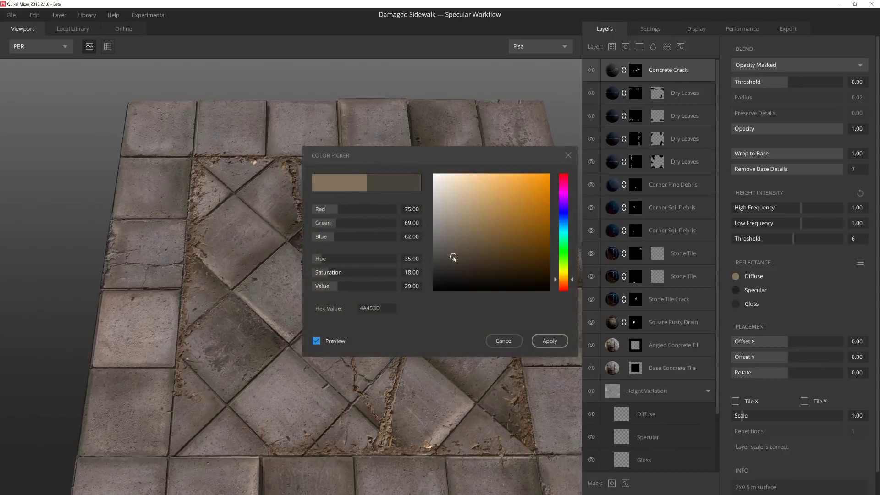
{"action": "left_click", "coordinate": [550, 341]}
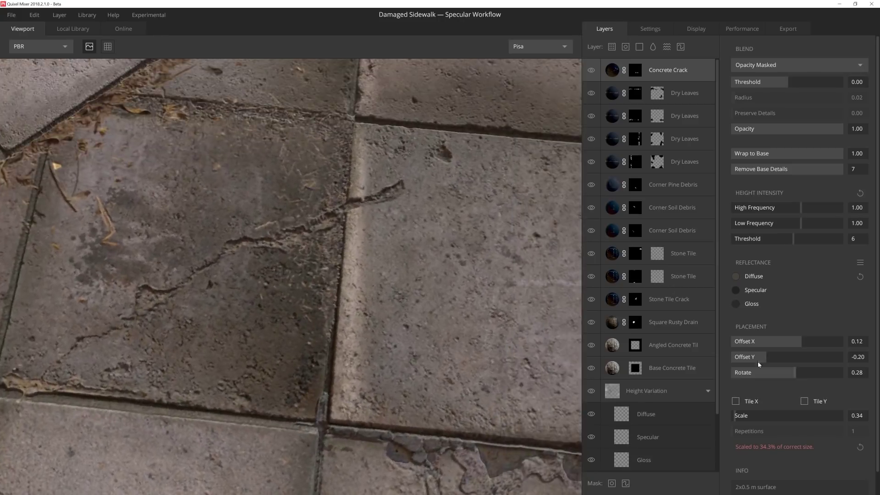
Paint-mask the crack layers, shift the asphalt crack across the tiles, and erase stray crack sections.
{"action": "left_click", "coordinate": [625, 483]}
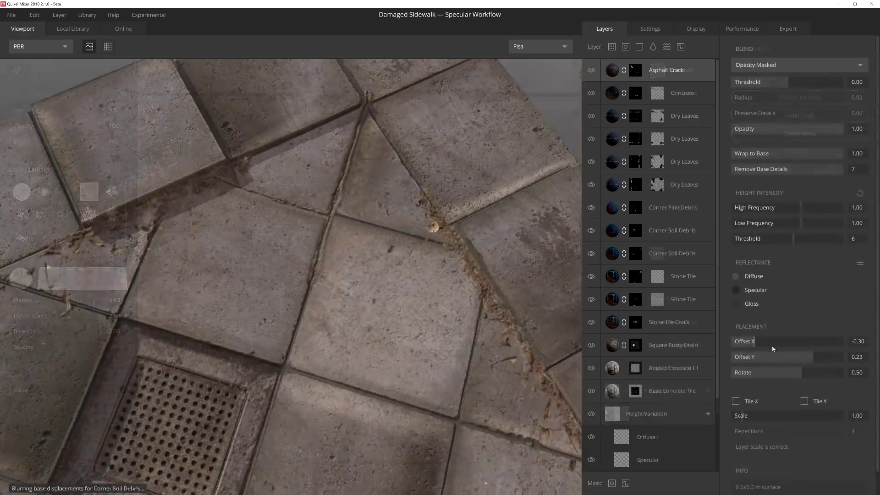
{"action": "left_click_drag", "start_coordinate": [806, 357], "coordinate": [811, 356]}
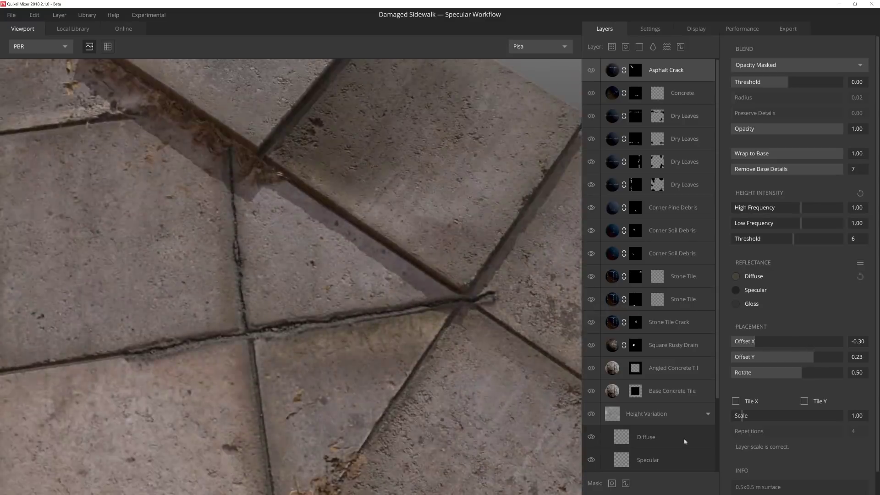
{"action": "left_click", "coordinate": [626, 483]}
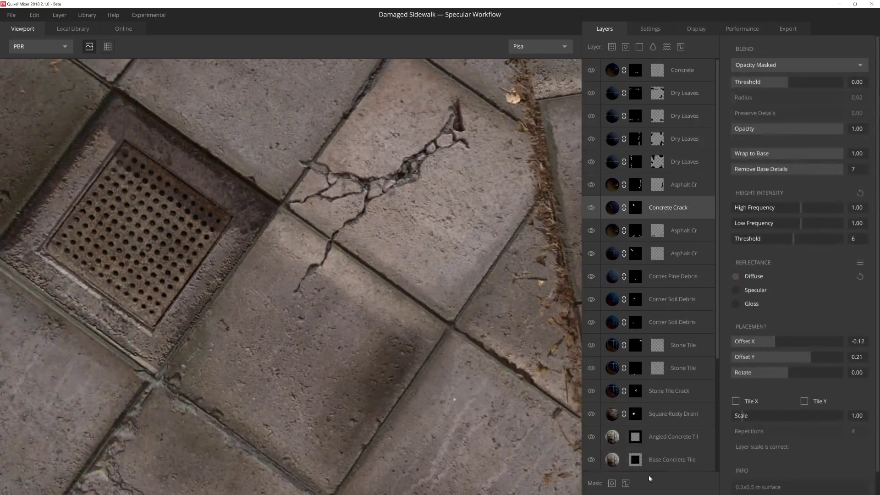
{"action": "left_click", "coordinate": [625, 483]}
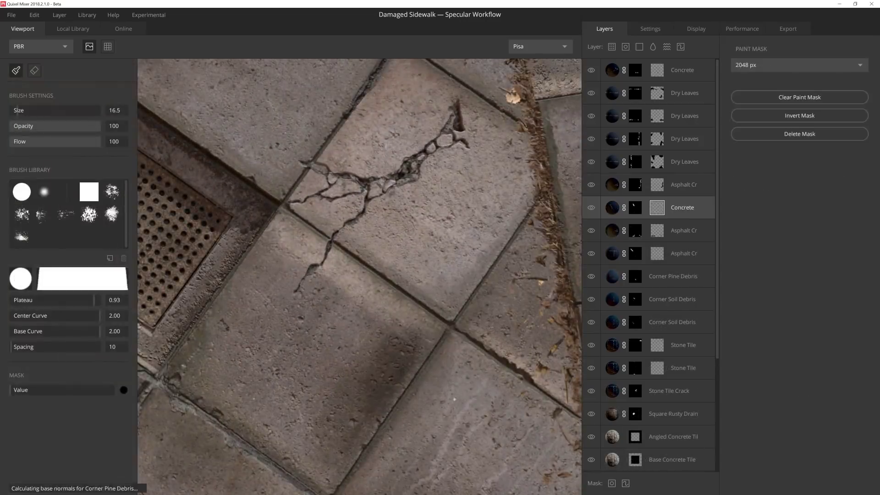
{"action": "middle_click_drag", "start_coordinate": [321, 294], "coordinate": [324, 314], "text": "alt"}
{"action": "left_click", "coordinate": [324, 314]}
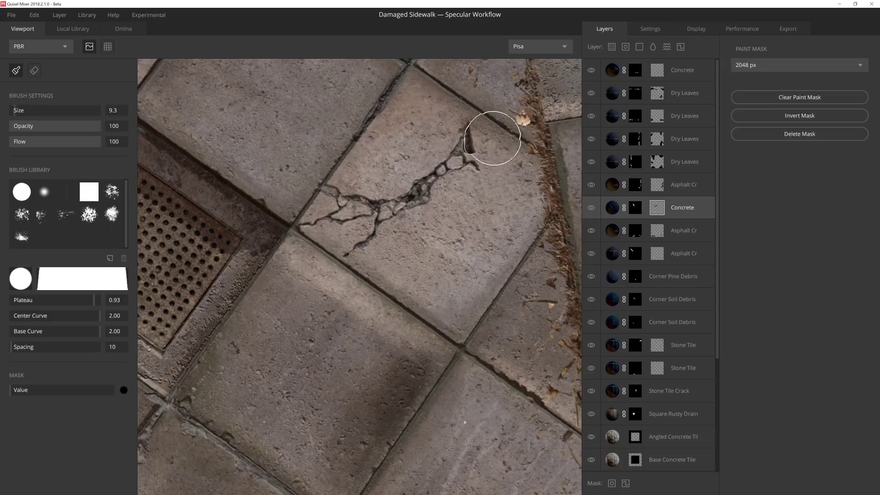
{"action": "key", "text": "bracketleft"}
{"action": "key", "text": "bracketleft"}
{"action": "key", "text": "bracketleft"}
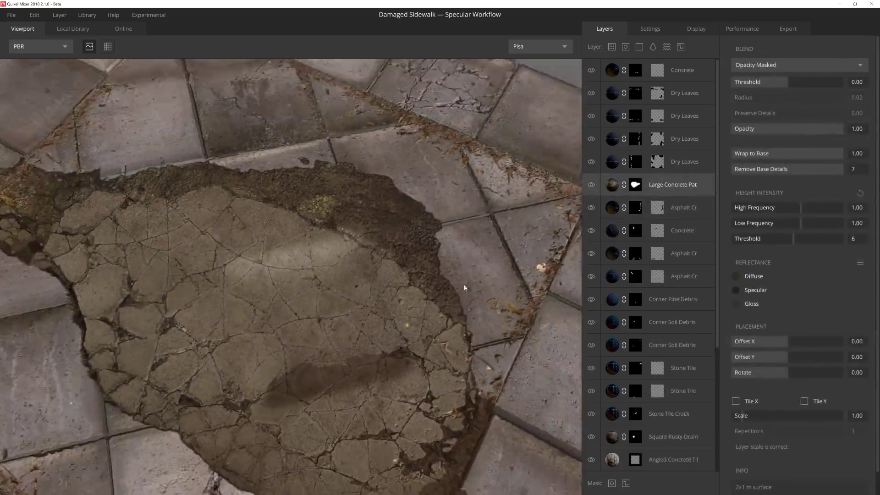
Darken the large concrete patch's tint and lower its low-frequency height to 0.92.
{"action": "left_click_drag", "start_coordinate": [465, 288], "coordinate": [491, 250]}
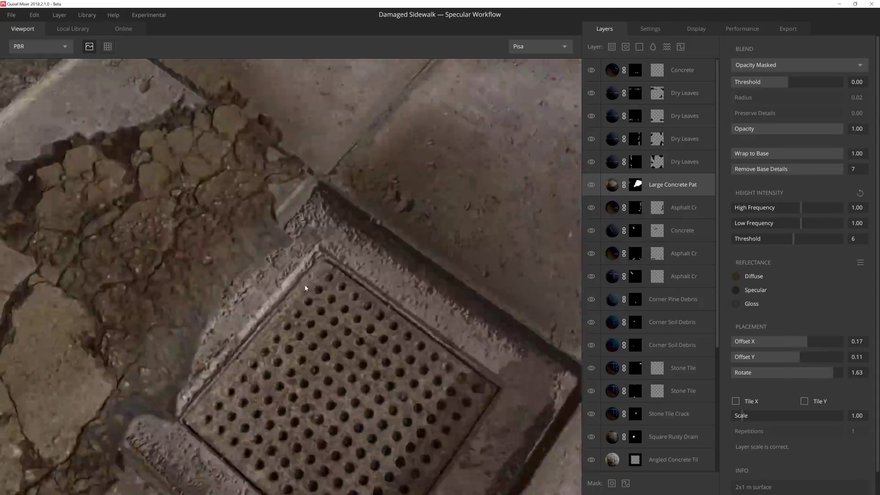
{"action": "left_click", "coordinate": [735, 276]}
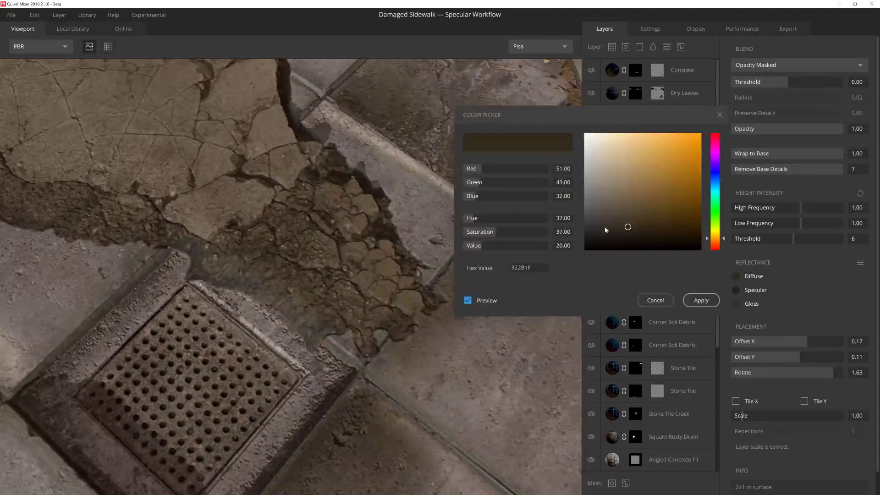
{"action": "left_click", "coordinate": [701, 300]}
{"action": "left_click", "coordinate": [798, 225]}
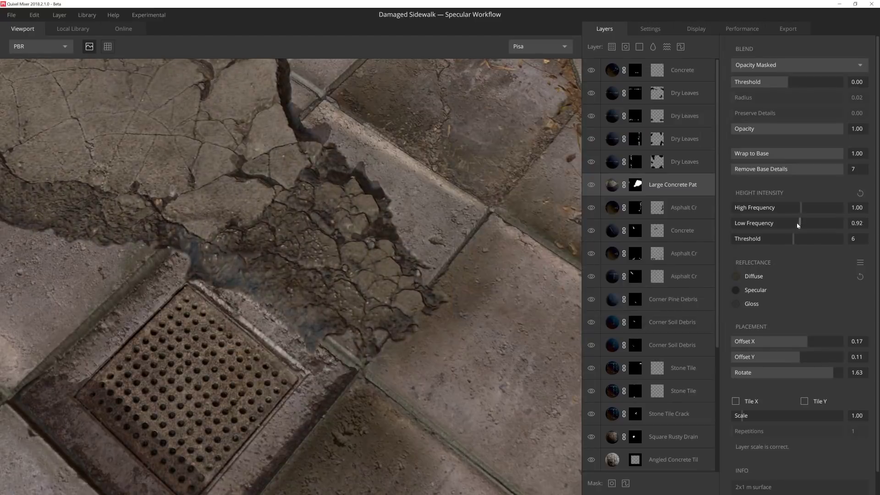
Mask out part of the large concrete patch, using a square brush along the drain's top edge.
{"action": "left_click", "coordinate": [626, 483]}
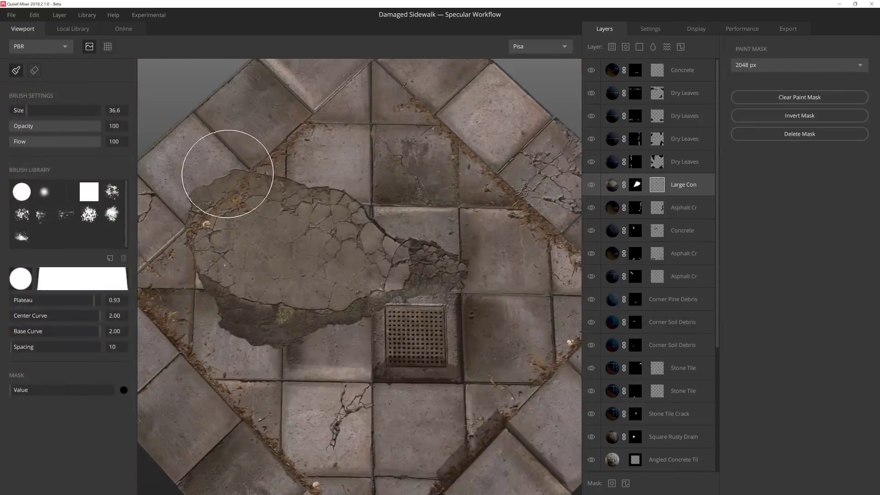
{"action": "mouse_move", "coordinate": [227, 174]}
{"action": "left_mouse_down"}
{"action": "mouse_move", "coordinate": [195, 231]}
{"action": "mouse_move", "coordinate": [235, 237]}
{"action": "mouse_move", "coordinate": [283, 207]}
{"action": "mouse_move", "coordinate": [260, 300]}
{"action": "left_mouse_up"}
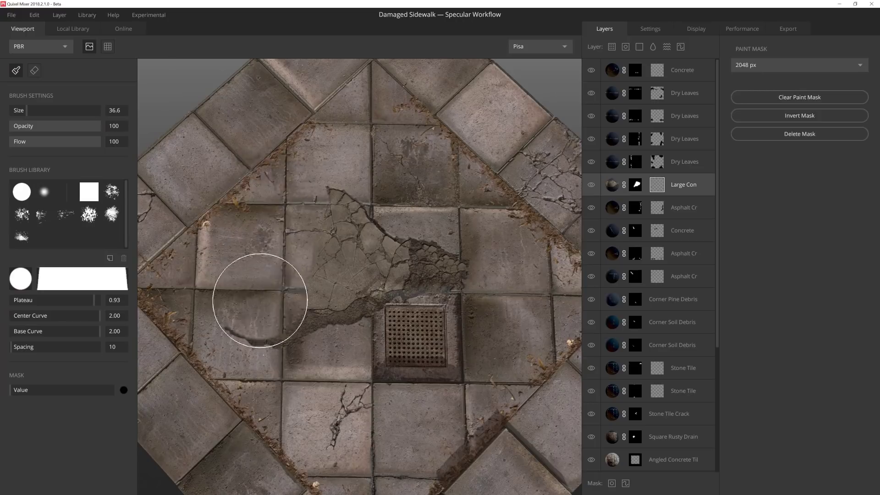
{"action": "scroll", "coordinate": [348, 334], "scroll_direction": "up", "scroll_amount": 5}
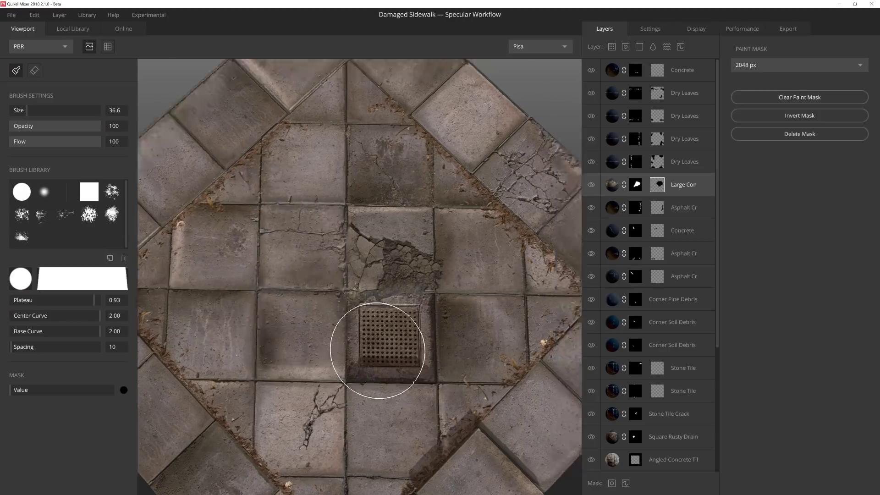
{"action": "left_click", "coordinate": [89, 192]}
{"action": "mouse_move", "coordinate": [358, 389]}
{"action": "left_mouse_down"}
{"action": "mouse_move", "coordinate": [368, 408]}
{"action": "mouse_move", "coordinate": [300, 406]}
{"action": "left_mouse_up"}
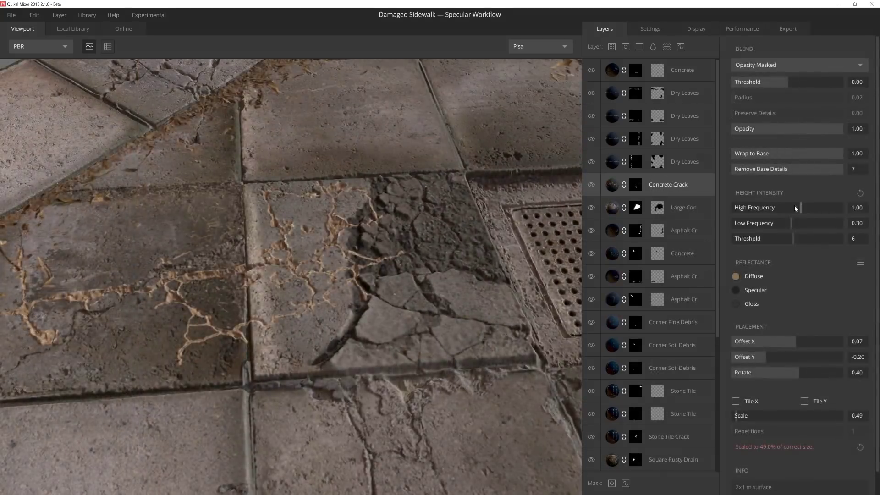
Reduce the concrete crack's high-frequency height detail and give it a different tint.
{"action": "left_click_drag", "start_coordinate": [795, 208], "coordinate": [789, 209]}
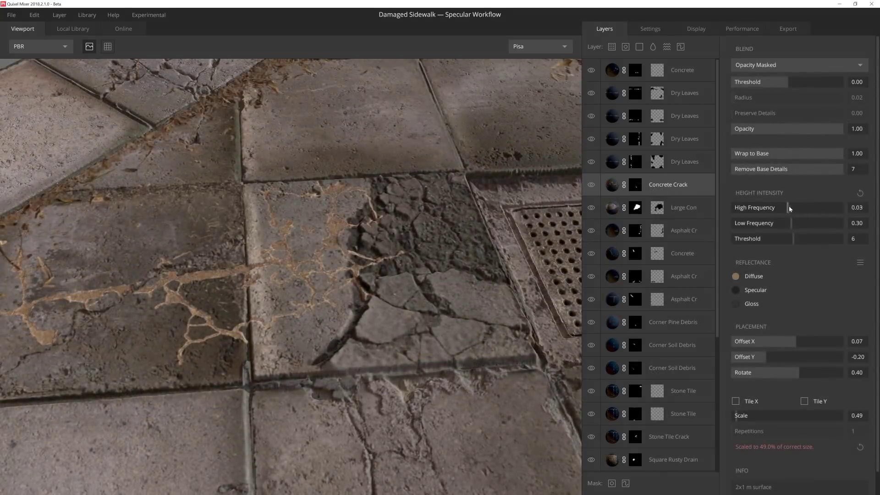
{"action": "left_click", "coordinate": [737, 276]}
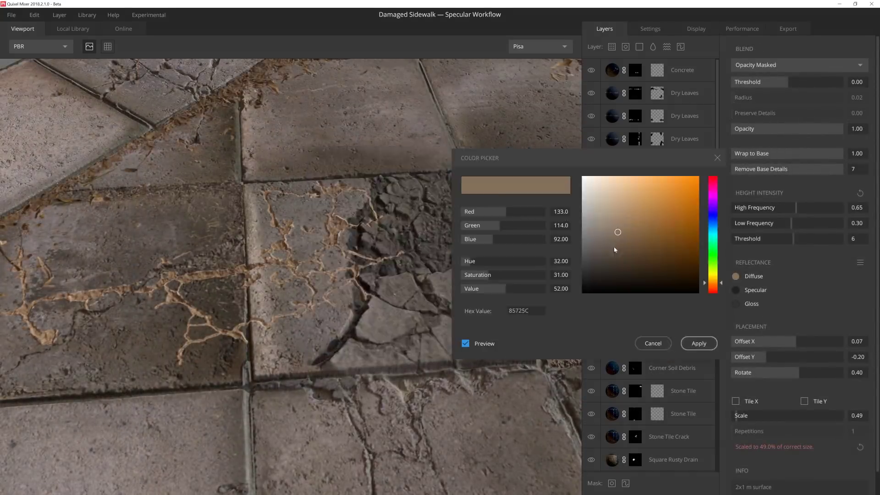
{"action": "left_click", "coordinate": [597, 254]}
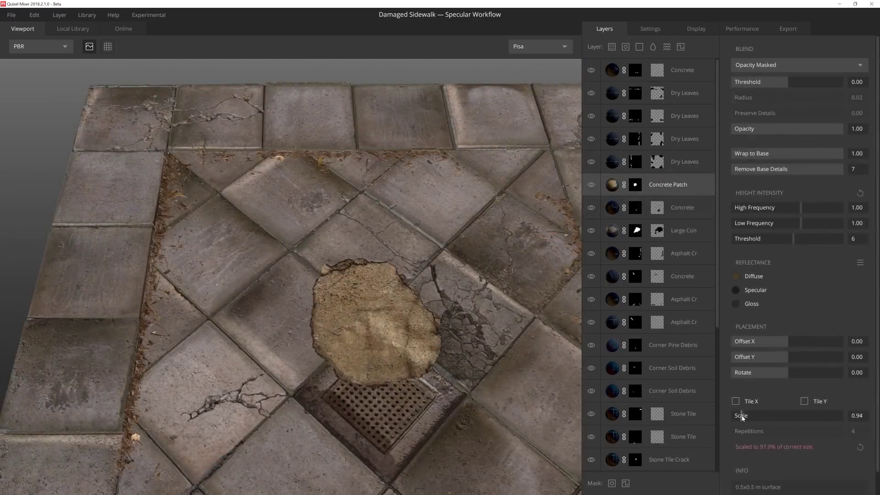
Move the darkened concrete patch onto the top tile at 0.39 opacity; add Maple Leaves at 2 repetitions.
{"action": "left_click_drag", "start_coordinate": [787, 356], "coordinate": [833, 340]}
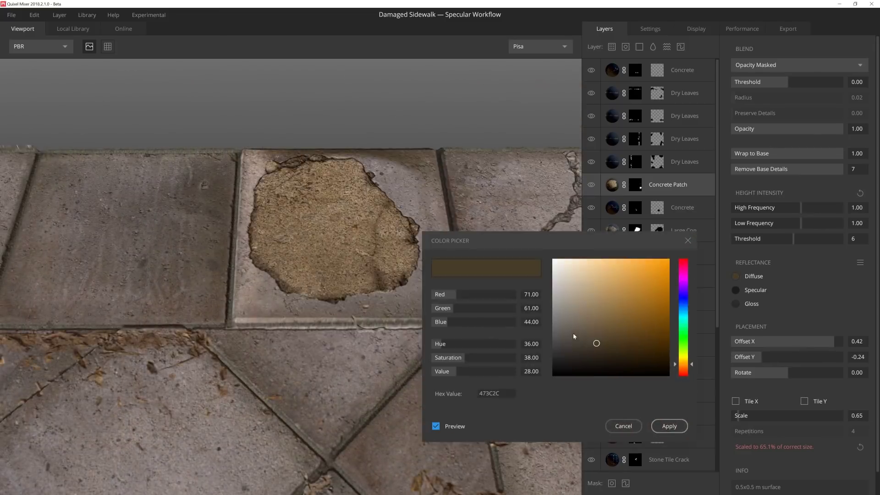
{"action": "left_click_drag", "start_coordinate": [568, 351], "coordinate": [563, 354]}
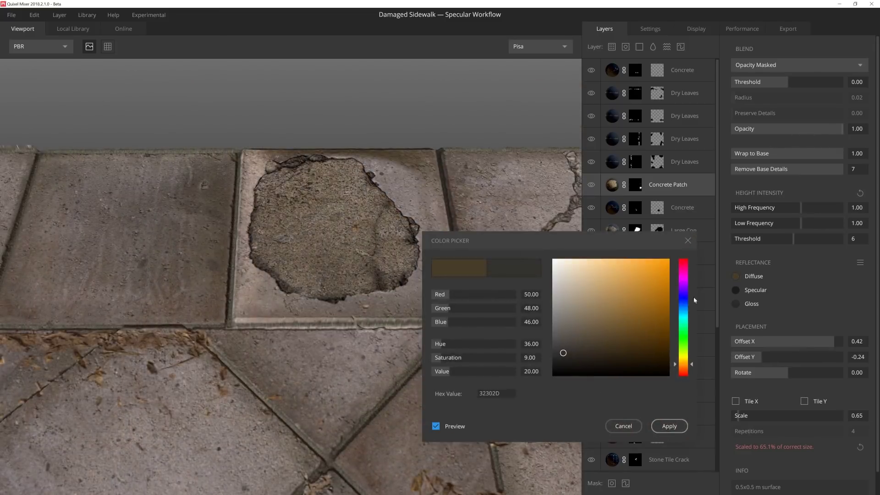
{"action": "left_click", "coordinate": [669, 426]}
{"action": "left_click_drag", "start_coordinate": [838, 130], "coordinate": [774, 137]}
{"action": "left_click_drag", "start_coordinate": [384, 213], "coordinate": [394, 191]}
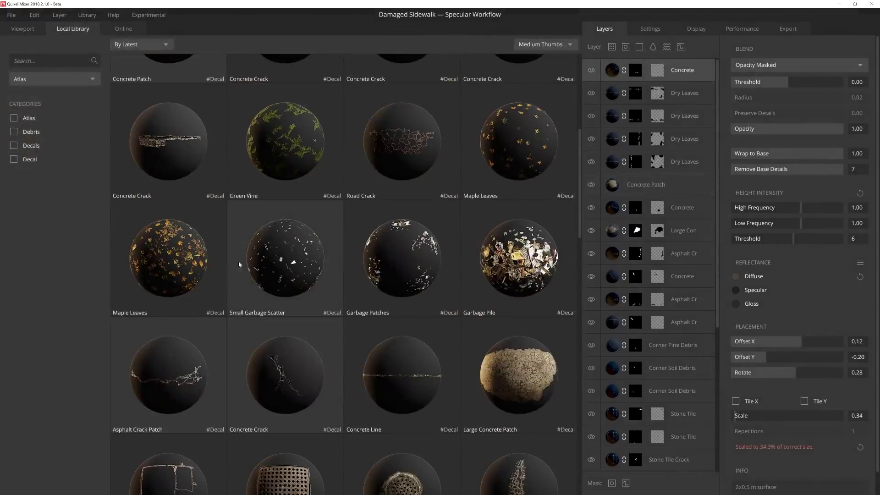
{"action": "left_click", "coordinate": [202, 264]}
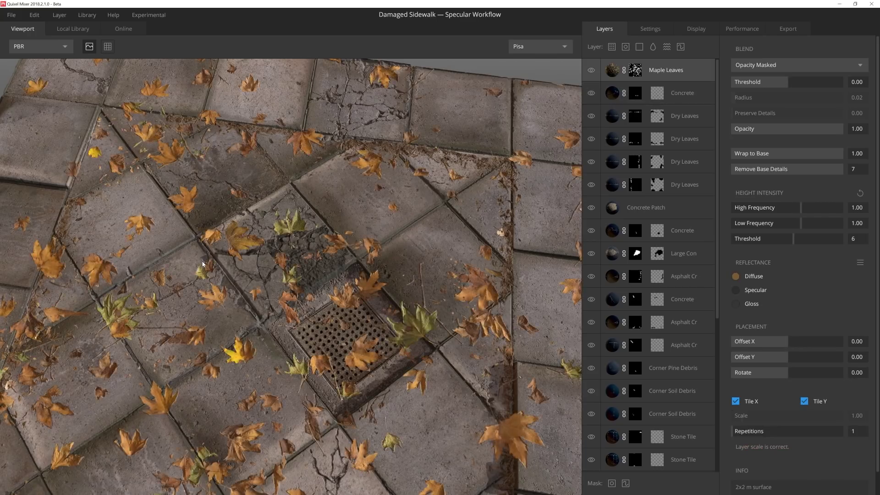
{"action": "left_click_drag", "start_coordinate": [734, 432], "coordinate": [737, 432]}
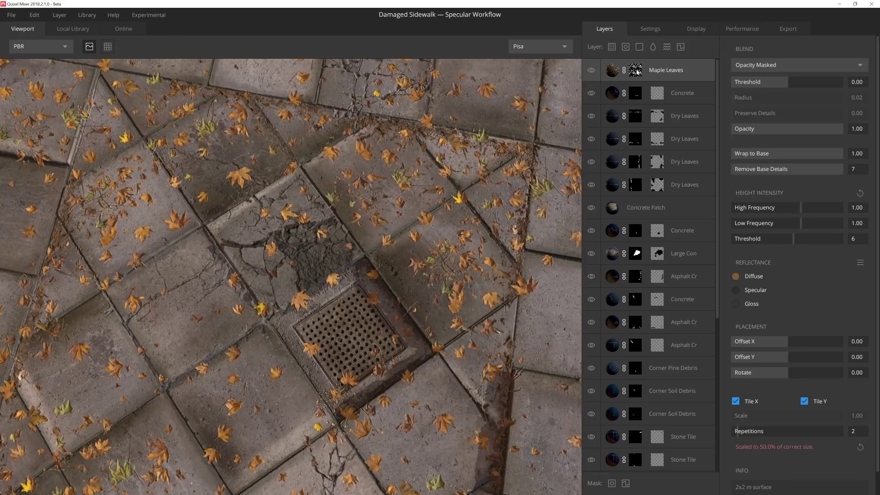
Erase some maple leaves with a paint mask (brush 9.9, then 5.9) and pick a darker brown.
{"action": "left_click", "coordinate": [625, 483]}
{"action": "mouse_move", "coordinate": [537, 228]}
{"action": "left_mouse_down", "text": "alt"}
{"action": "mouse_move", "coordinate": [304, 220]}
{"action": "mouse_move", "coordinate": [275, 231]}
{"action": "left_mouse_up", "text": "alt"}
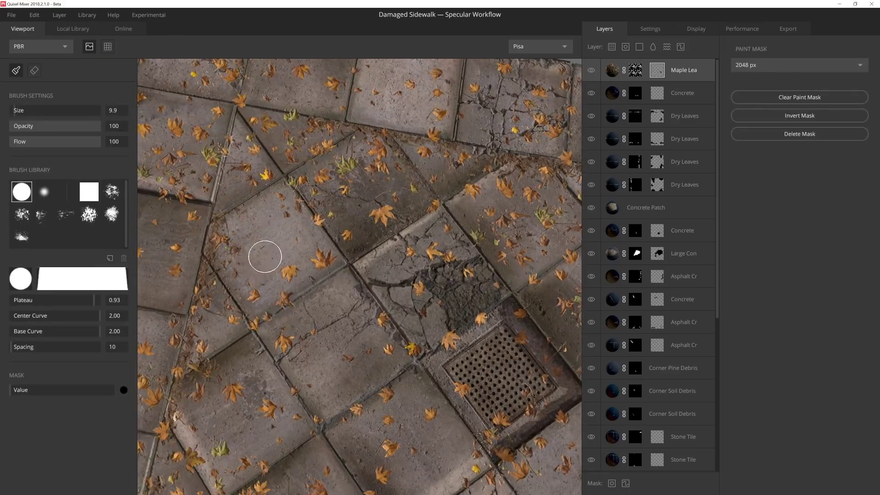
{"action": "mouse_move", "coordinate": [261, 318]}
{"action": "left_mouse_down", "text": "alt"}
{"action": "mouse_move", "coordinate": [353, 328]}
{"action": "mouse_move", "coordinate": [334, 323]}
{"action": "left_mouse_up", "text": "alt"}
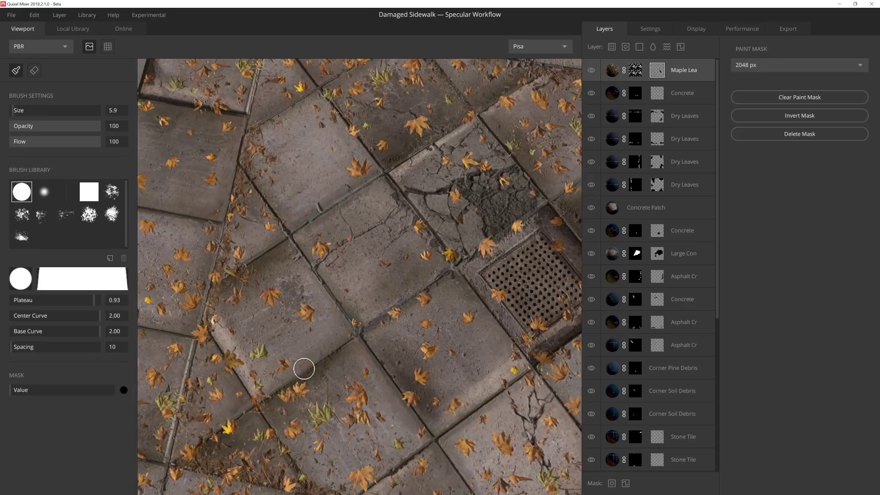
{"action": "left_click_drag", "start_coordinate": [320, 384], "coordinate": [253, 390], "text": "alt"}
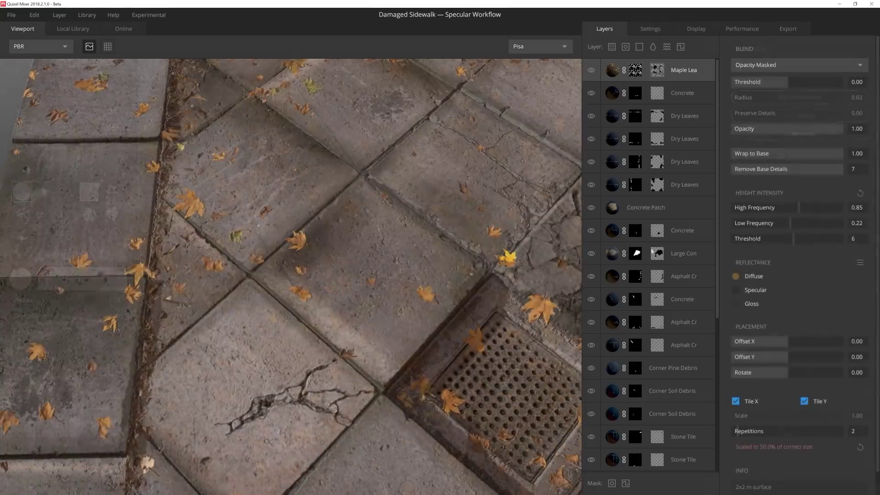
{"action": "left_click", "coordinate": [736, 276]}
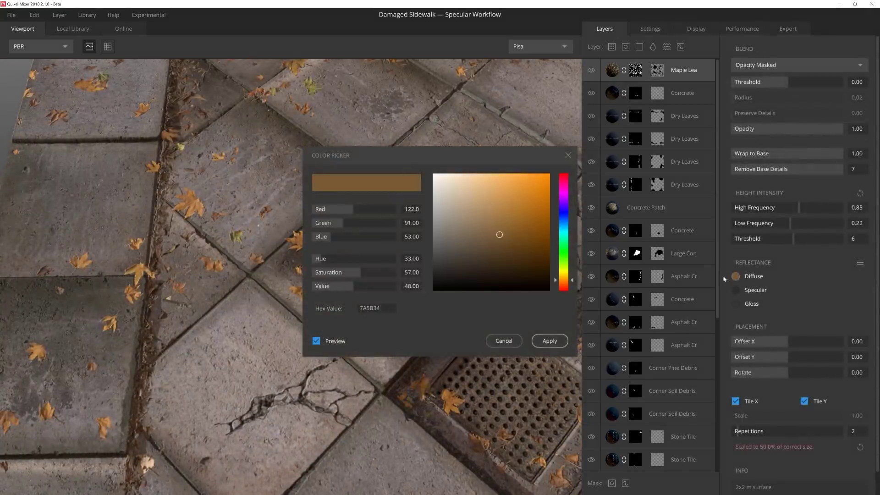
{"action": "left_click", "coordinate": [497, 247]}
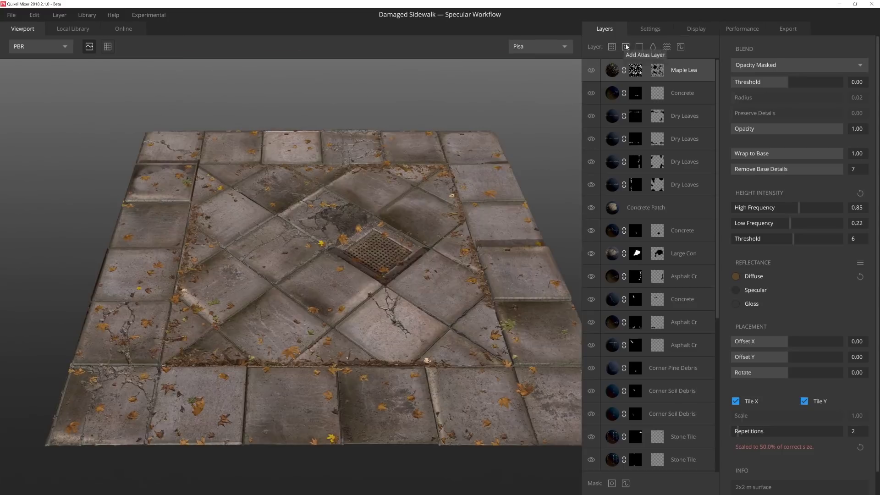
Add the Willow Leaves decal from the Local Library and apply a darker brown Diffuse colour.
{"action": "left_click", "coordinate": [626, 46]}
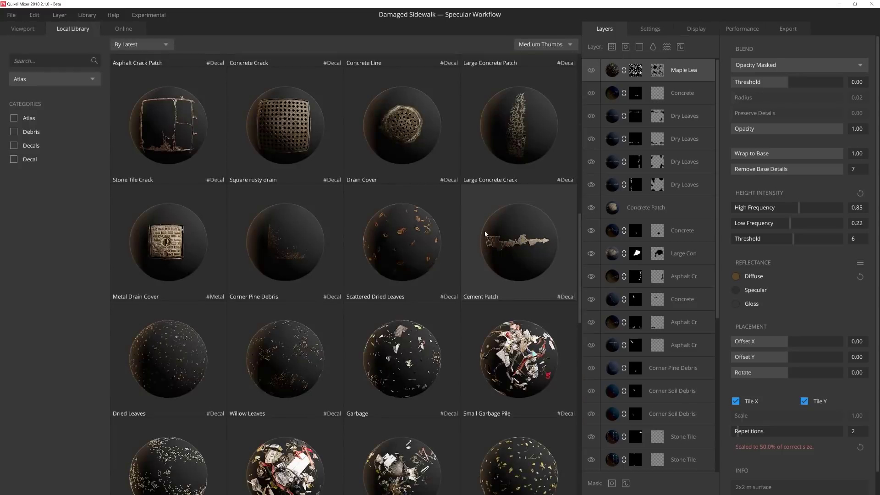
{"action": "left_click", "coordinate": [310, 347]}
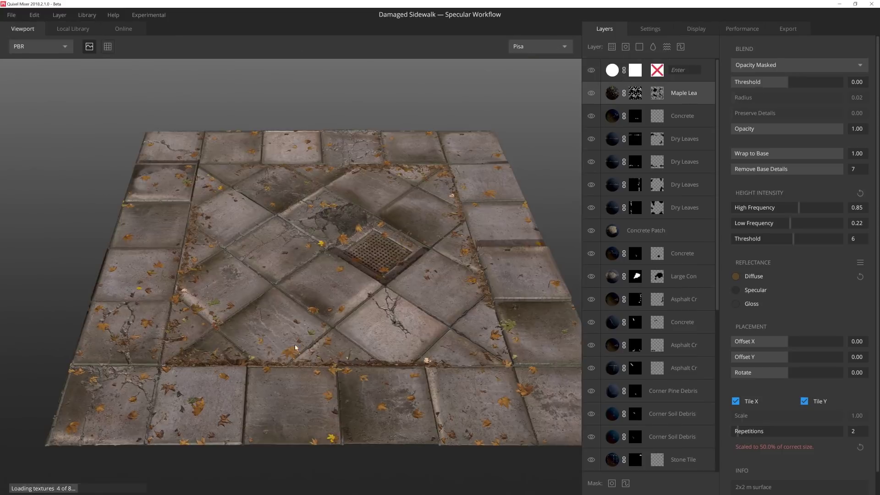
{"action": "scroll", "coordinate": [296, 347], "scroll_direction": "up", "scroll_amount": 5}
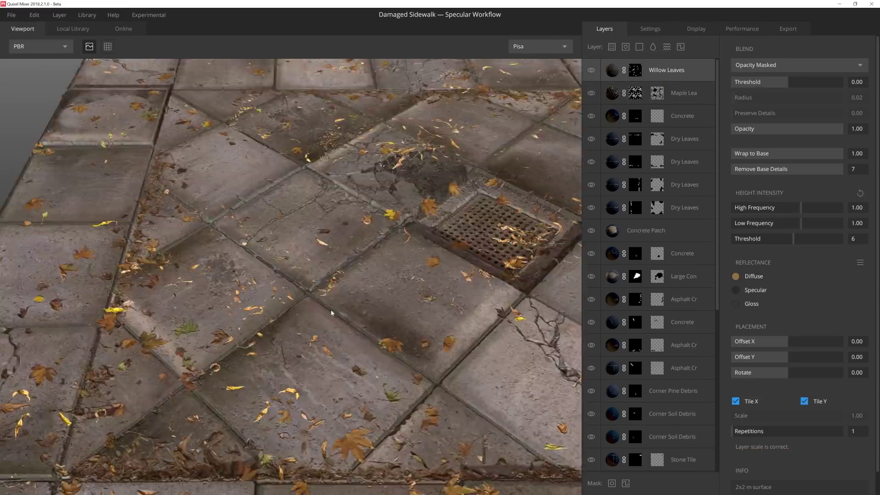
{"action": "left_click", "coordinate": [735, 276]}
{"action": "left_click", "coordinate": [495, 238]}
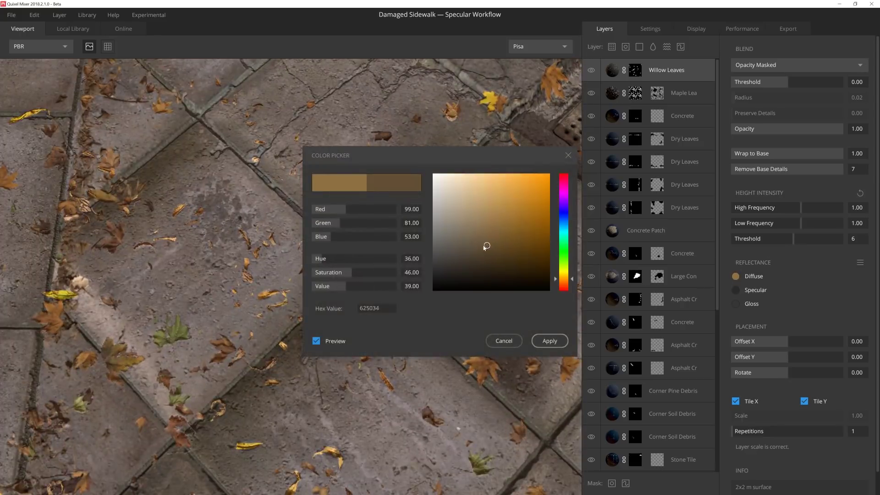
{"action": "left_click", "coordinate": [550, 341]}
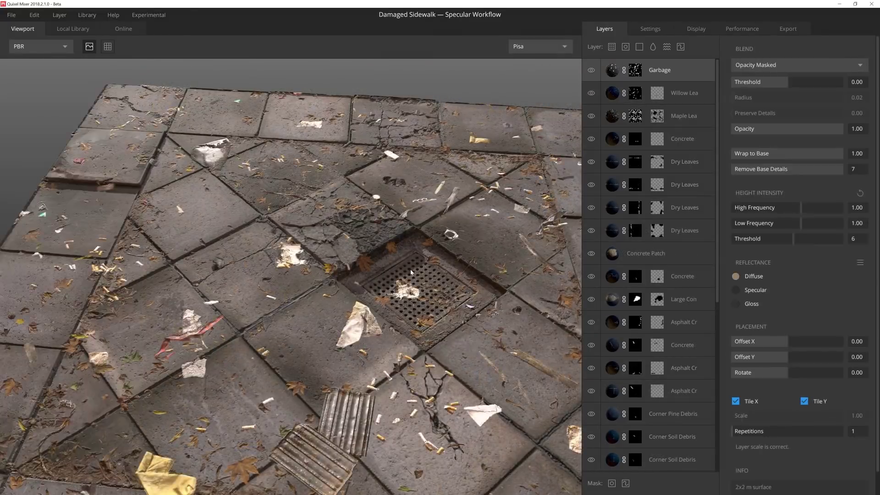
Apply a darker grey-brown Diffuse tint to the Garbage layer.
{"action": "left_click_drag", "start_coordinate": [410, 272], "coordinate": [419, 296]}
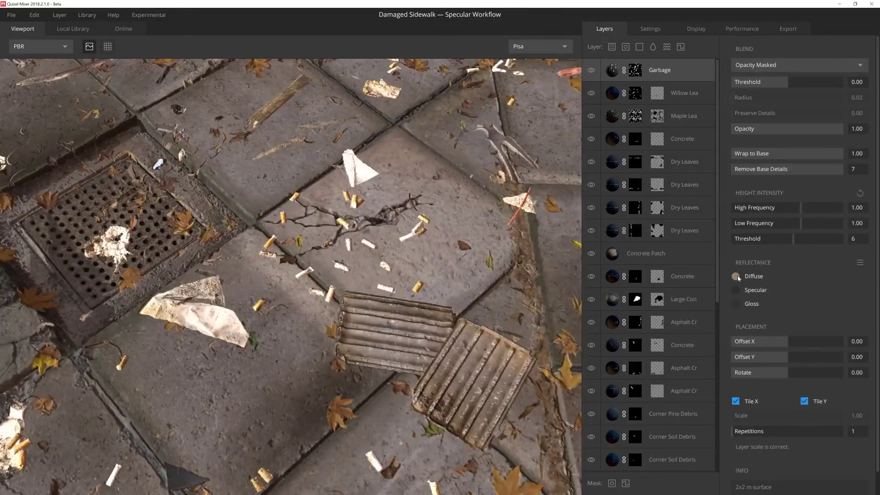
{"action": "left_click", "coordinate": [736, 276]}
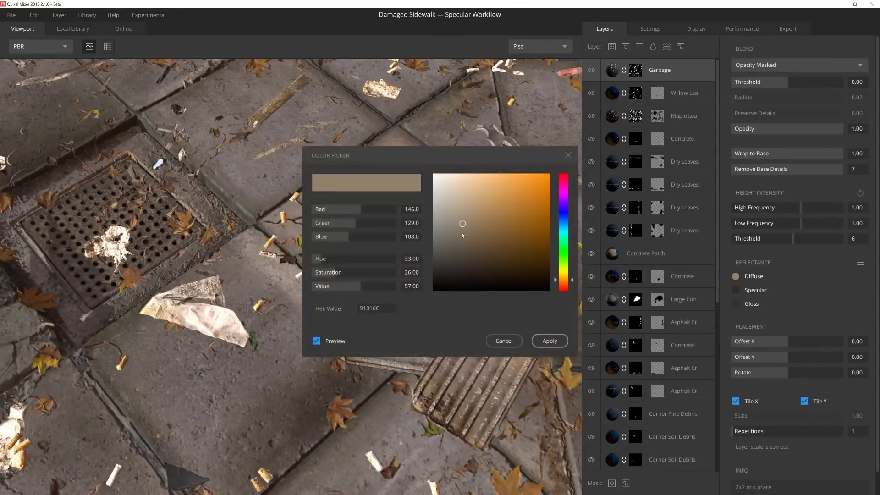
{"action": "left_click_drag", "start_coordinate": [463, 229], "coordinate": [461, 242]}
{"action": "left_click", "coordinate": [548, 341]}
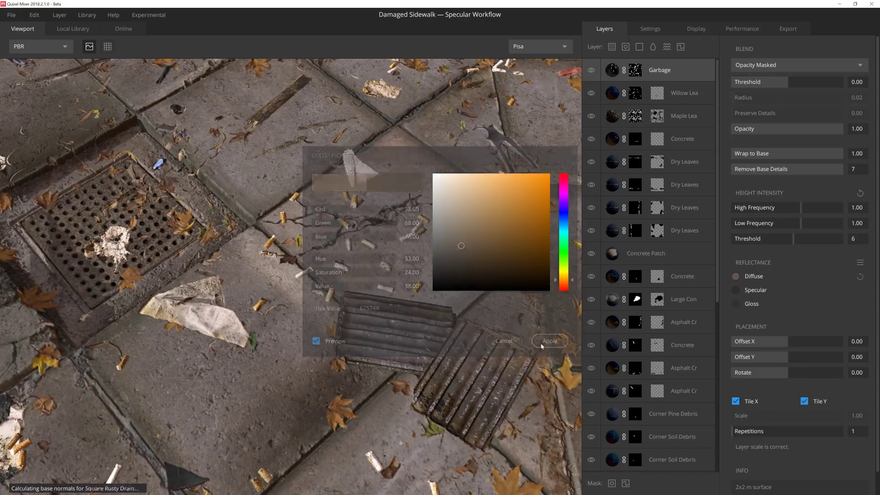
Add a paint mask to the Garbage layer and erase its cigarette butts from the tiles.
{"action": "left_click", "coordinate": [625, 484]}
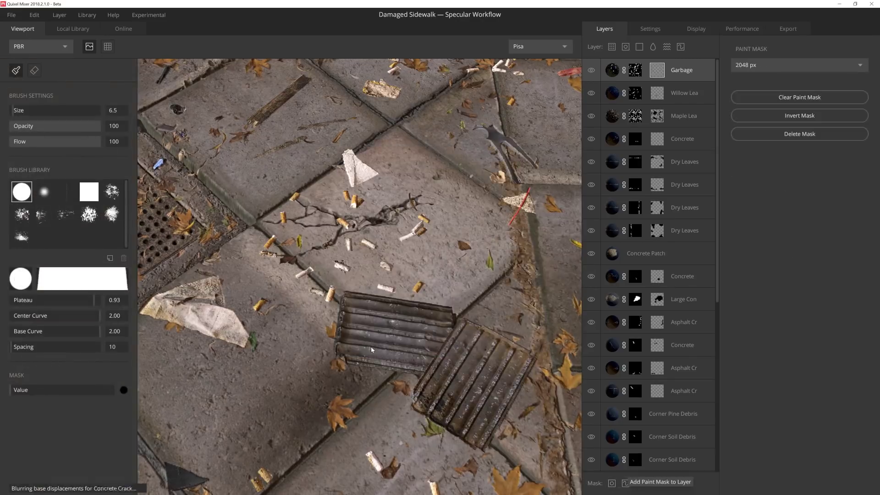
{"action": "middle_click_drag", "start_coordinate": [369, 353], "coordinate": [324, 196]}
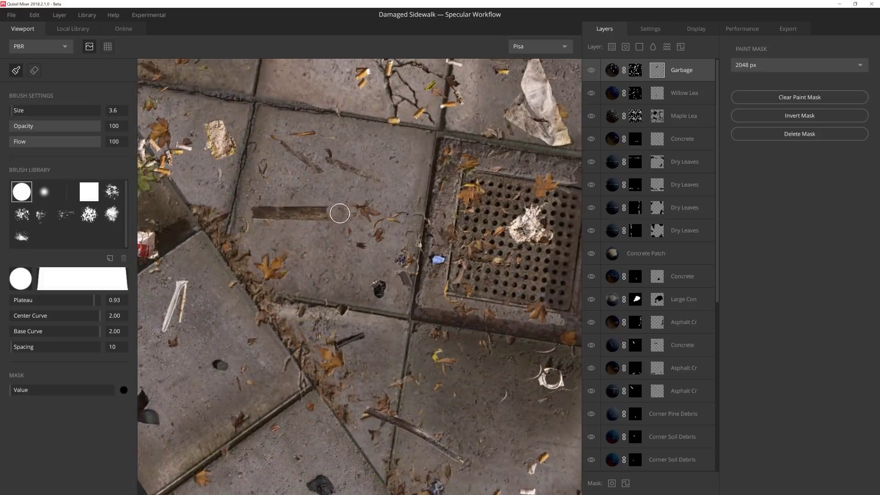
{"action": "middle_click_drag", "start_coordinate": [253, 212], "coordinate": [299, 312]}
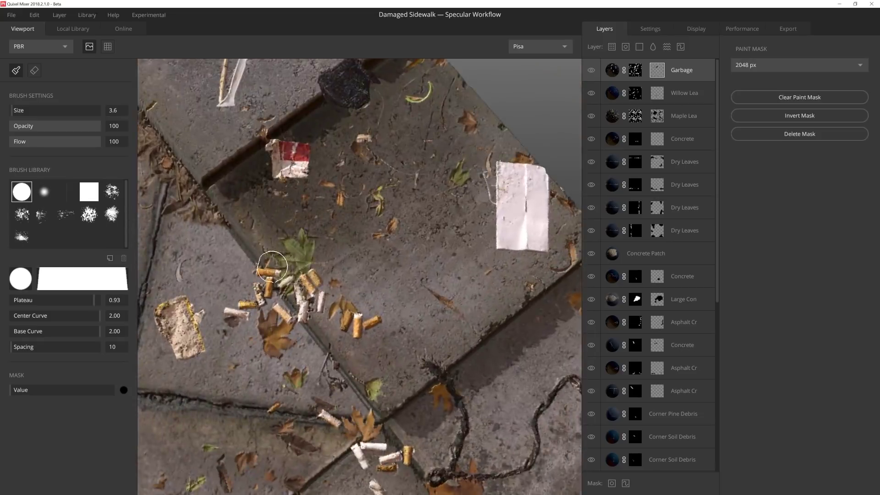
{"action": "left_click_drag", "start_coordinate": [272, 266], "coordinate": [301, 268]}
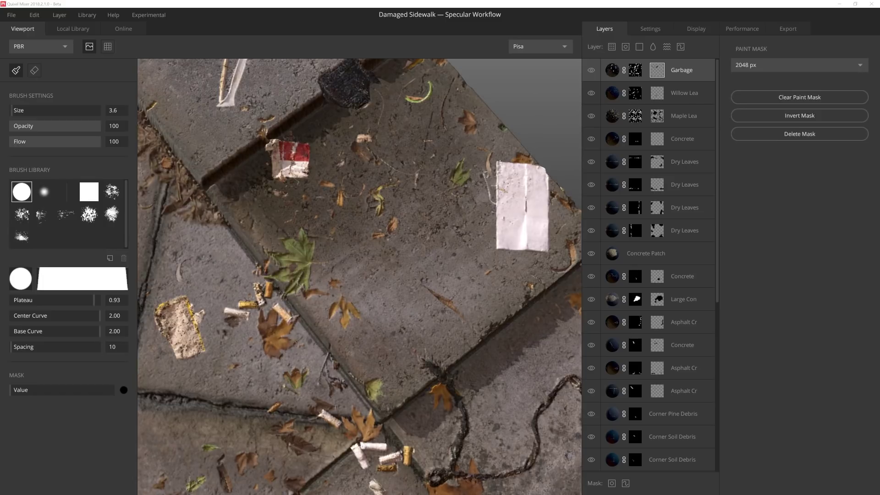
{"action": "left_click", "coordinate": [73, 28]}
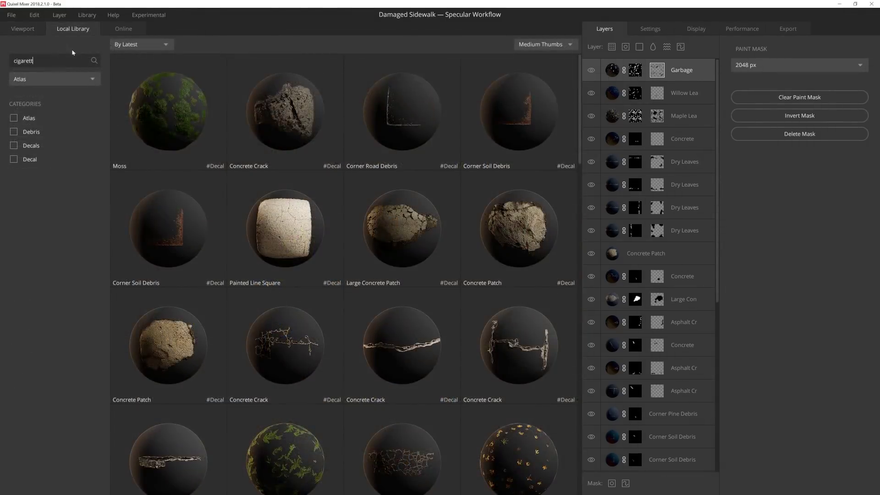
Add the Cigarette Butt Patch decal, masked around the drain and erased off the grate centre.
{"action": "type", "text": "e"}
{"action": "left_click", "coordinate": [202, 110]}
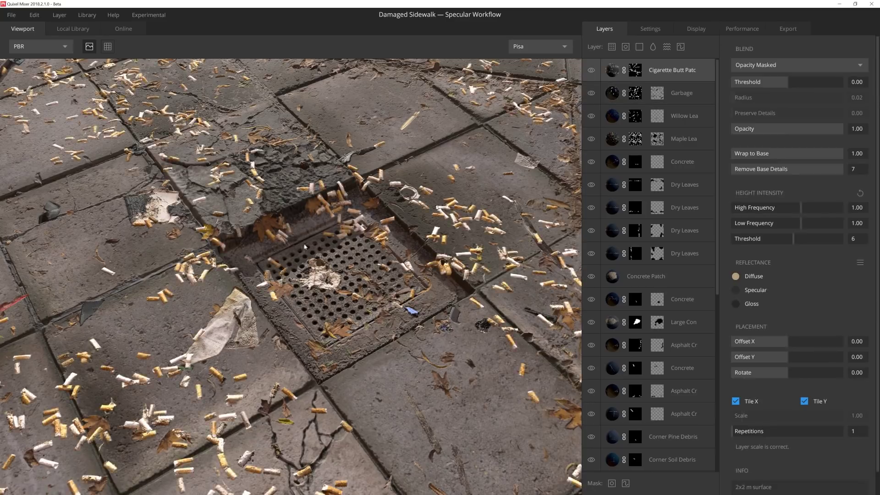
{"action": "scroll", "coordinate": [305, 246], "scroll_direction": "down", "scroll_amount": 5}
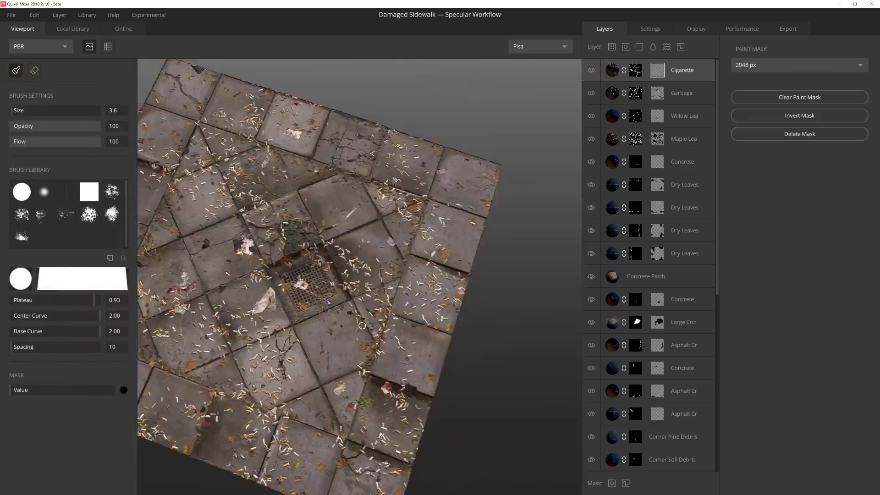
{"action": "scroll", "coordinate": [319, 296], "scroll_direction": "down", "scroll_amount": 5}
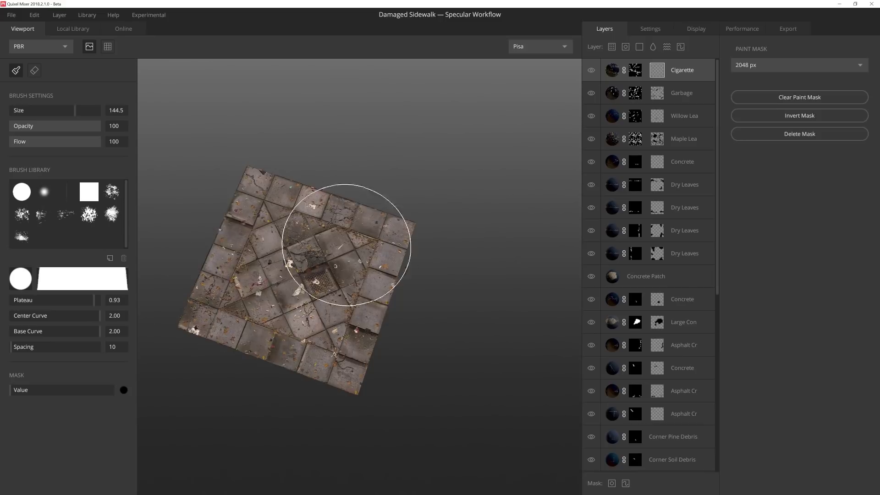
{"action": "scroll", "coordinate": [281, 398], "scroll_direction": "up", "scroll_amount": 10}
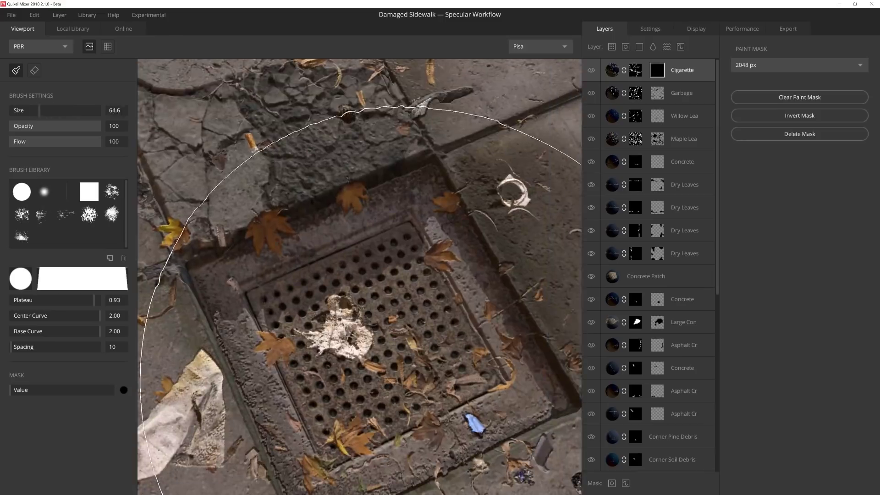
{"action": "key", "text": "e"}
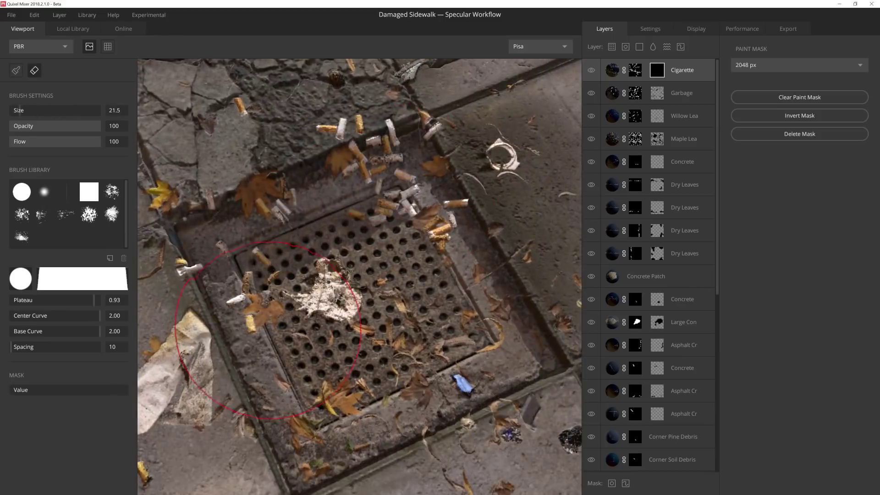
{"action": "middle_click_drag", "start_coordinate": [466, 227], "coordinate": [392, 273]}
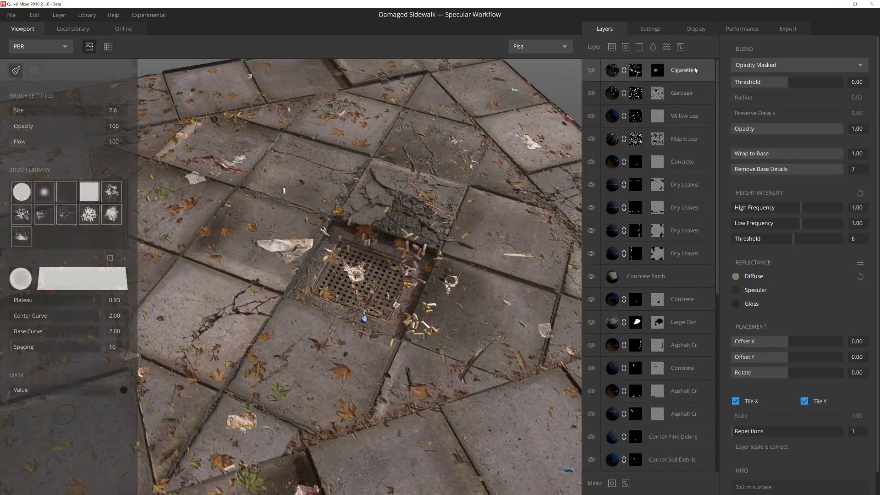
Add a Liquid layer with a murky colour and surface threshold about -0.30, pooling in the drain.
{"action": "left_click", "coordinate": [653, 46]}
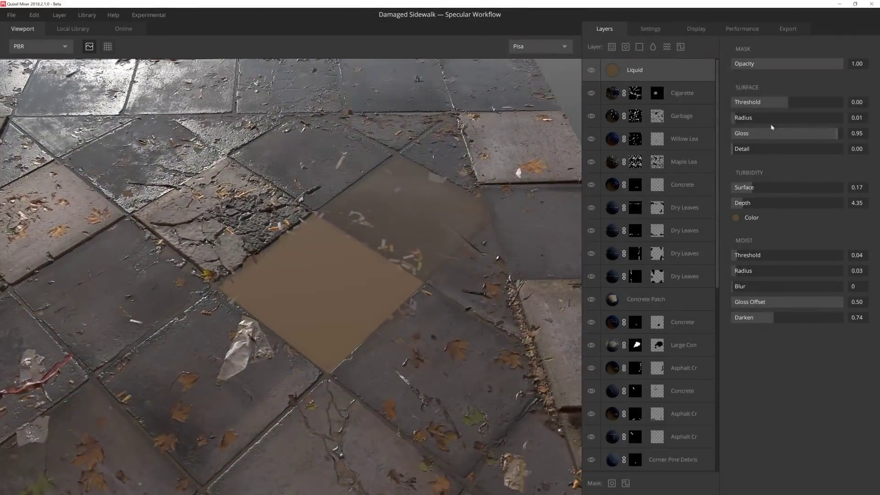
{"action": "left_click_drag", "start_coordinate": [786, 102], "coordinate": [783, 101]}
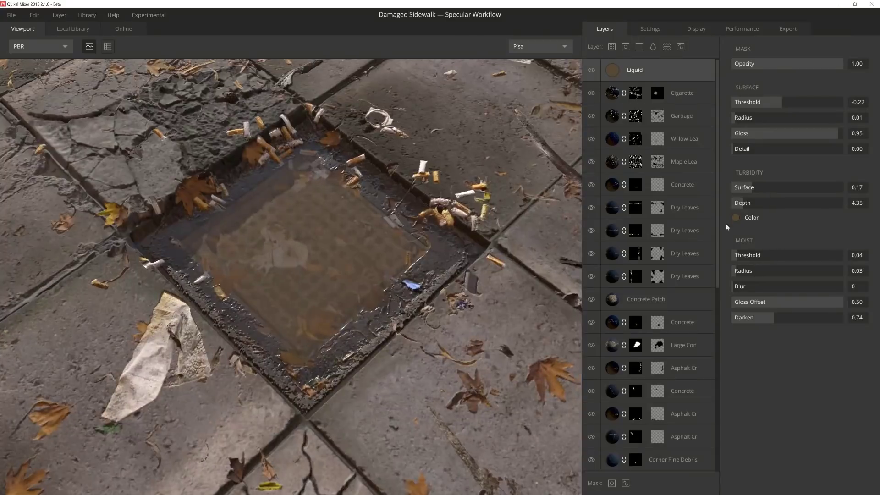
{"action": "left_click", "coordinate": [735, 217]}
{"action": "left_click", "coordinate": [549, 340]}
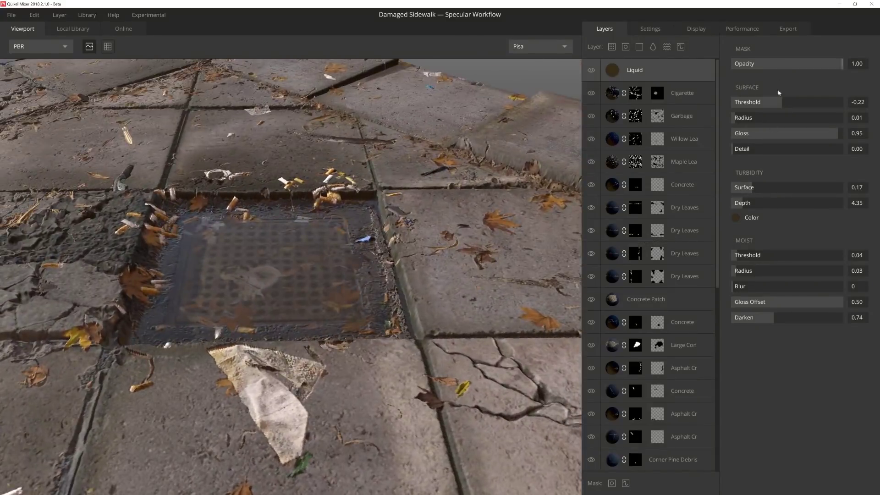
{"action": "left_click_drag", "start_coordinate": [781, 102], "coordinate": [779, 103]}
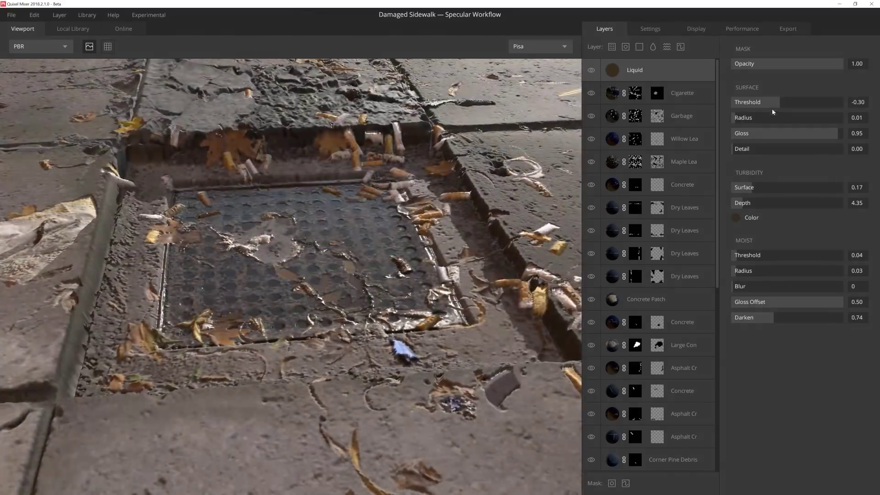
Paint the grate darker and glossier on a new Paint layer, then set the liquid threshold to -0.38.
{"action": "left_click", "coordinate": [681, 47]}
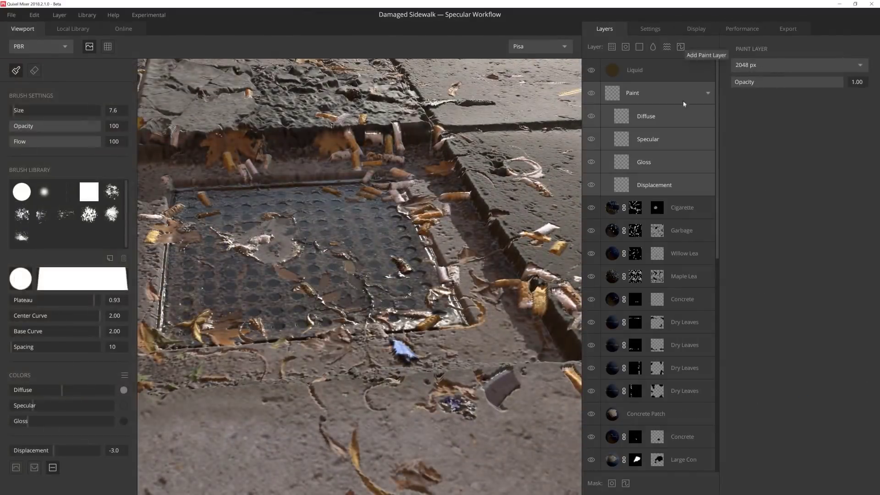
{"action": "left_click", "coordinate": [667, 116]}
{"action": "key", "text": "bracketleft"}
{"action": "key", "text": "bracketleft"}
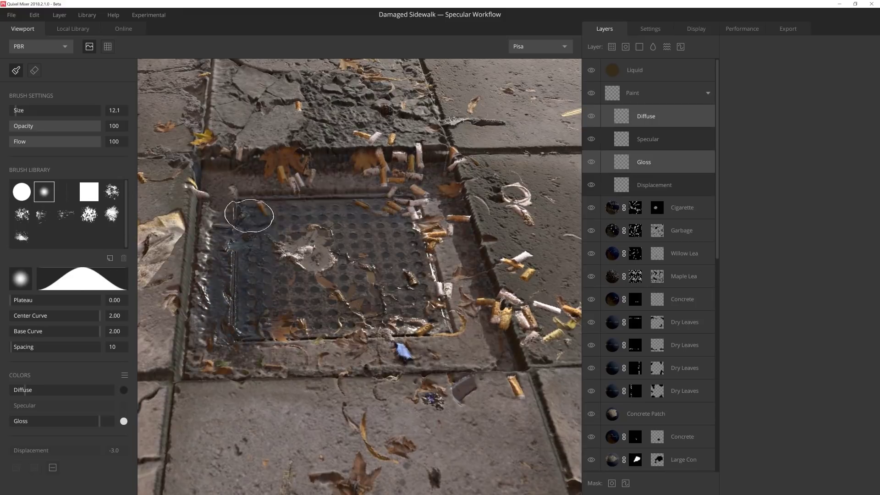
{"action": "mouse_move", "coordinate": [228, 200]}
{"action": "left_mouse_down"}
{"action": "mouse_move", "coordinate": [418, 200]}
{"action": "mouse_move", "coordinate": [428, 349]}
{"action": "left_mouse_up"}
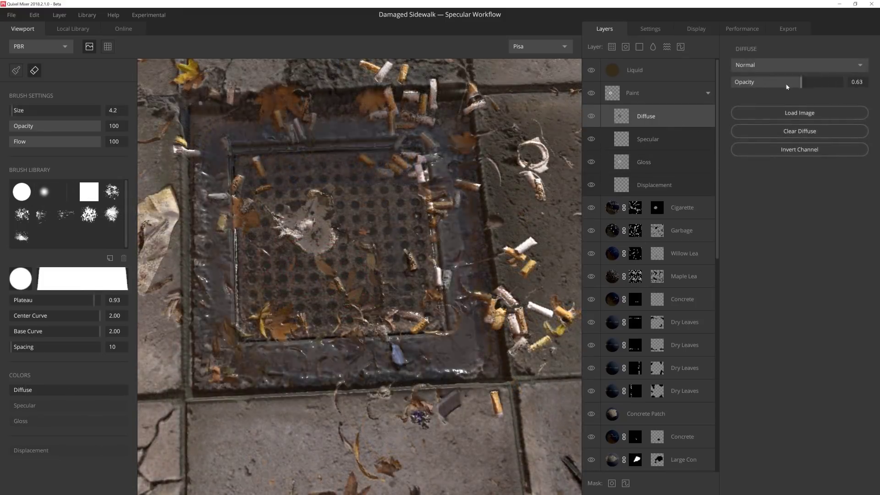
{"action": "left_click", "coordinate": [659, 168]}
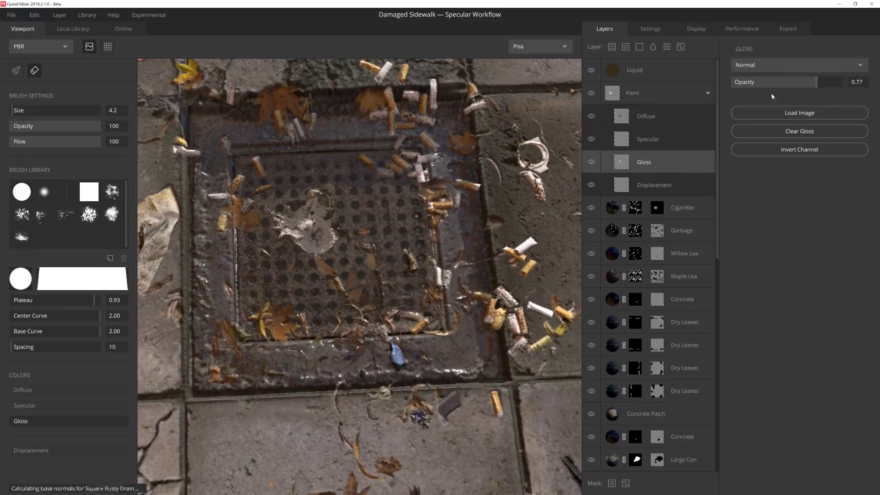
{"action": "mouse_move", "coordinate": [367, 238]}
{"action": "left_mouse_down", "text": "alt"}
{"action": "mouse_move", "coordinate": [353, 193]}
{"action": "mouse_move", "coordinate": [348, 266]}
{"action": "left_mouse_up", "text": "alt"}
{"action": "scroll", "coordinate": [348, 265], "scroll_direction": "up", "scroll_amount": 5}
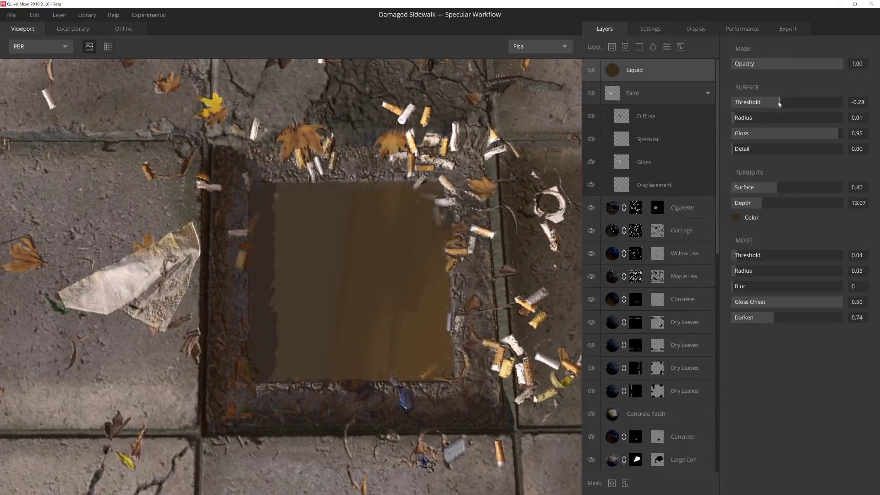
{"action": "left_click_drag", "start_coordinate": [775, 102], "coordinate": [776, 101]}
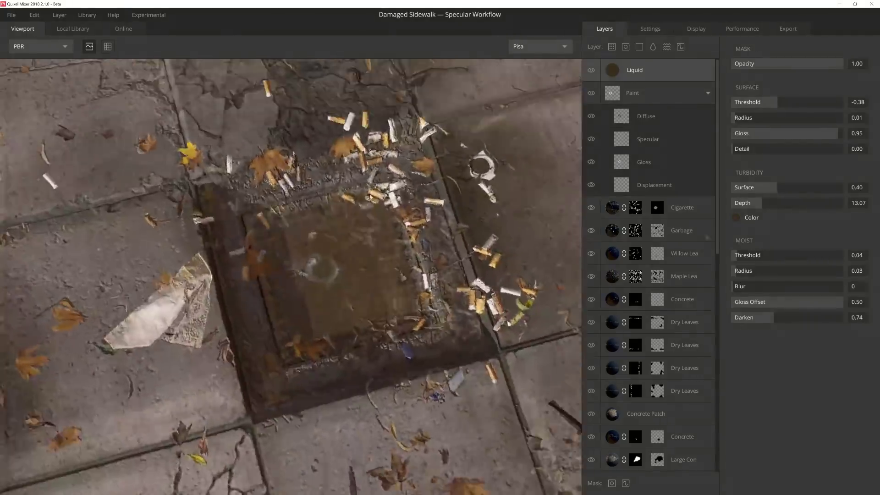
Add a Small Garbage Pile layer above the willow leaves, mask it to one pile, and tint it darker.
{"action": "left_click", "coordinate": [684, 253]}
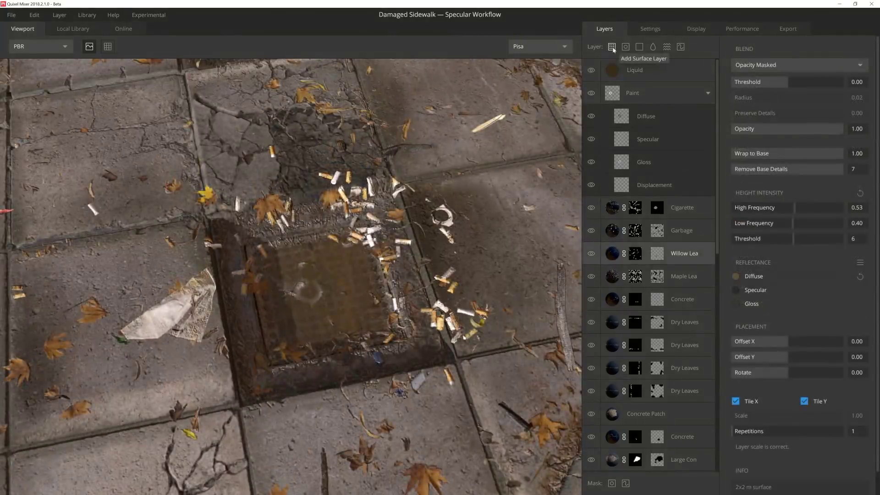
{"action": "left_click", "coordinate": [626, 46]}
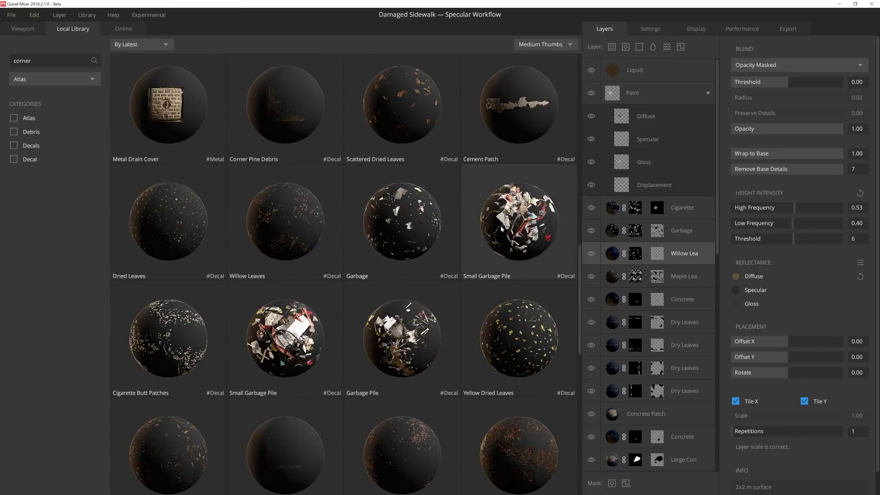
{"action": "left_click", "coordinate": [501, 227]}
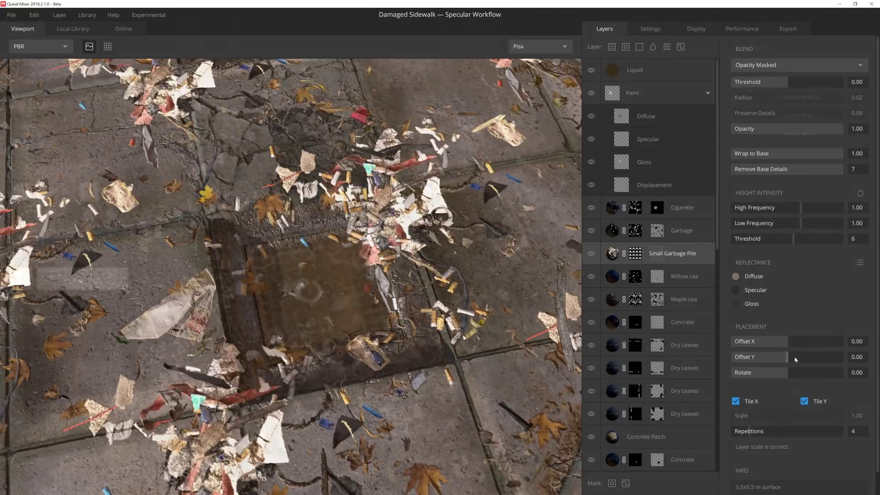
{"action": "left_click", "coordinate": [626, 483]}
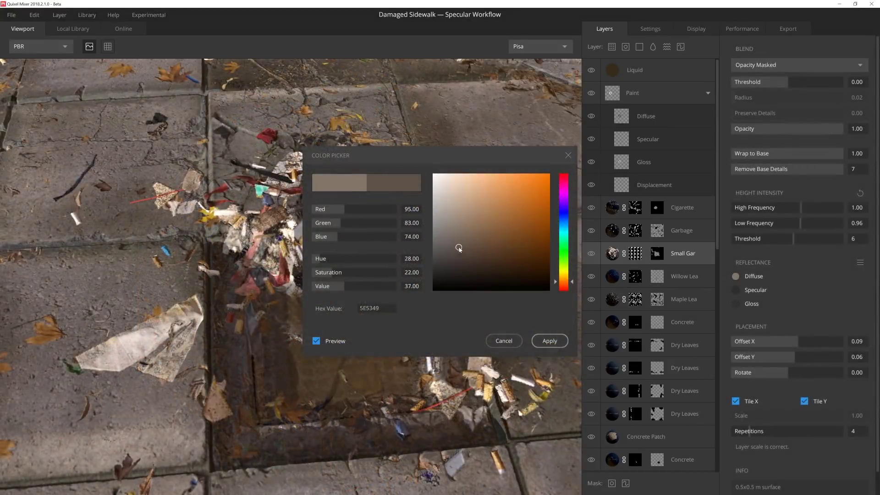
{"action": "left_click", "coordinate": [550, 341]}
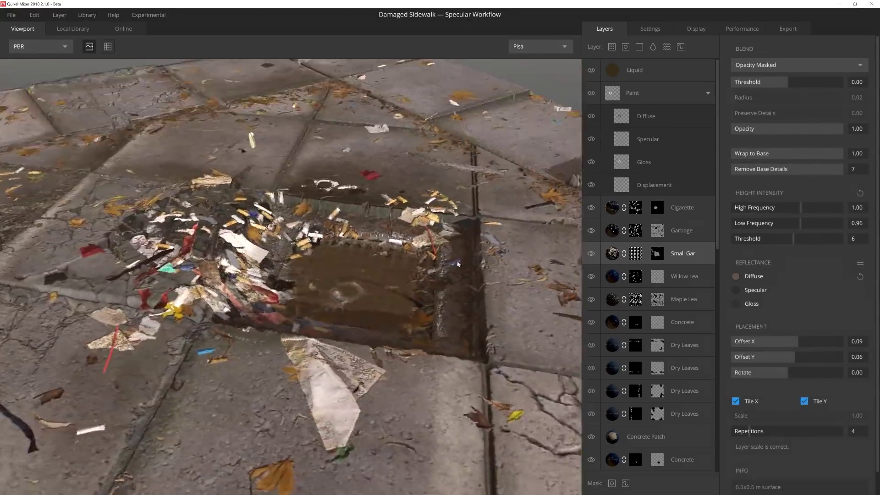